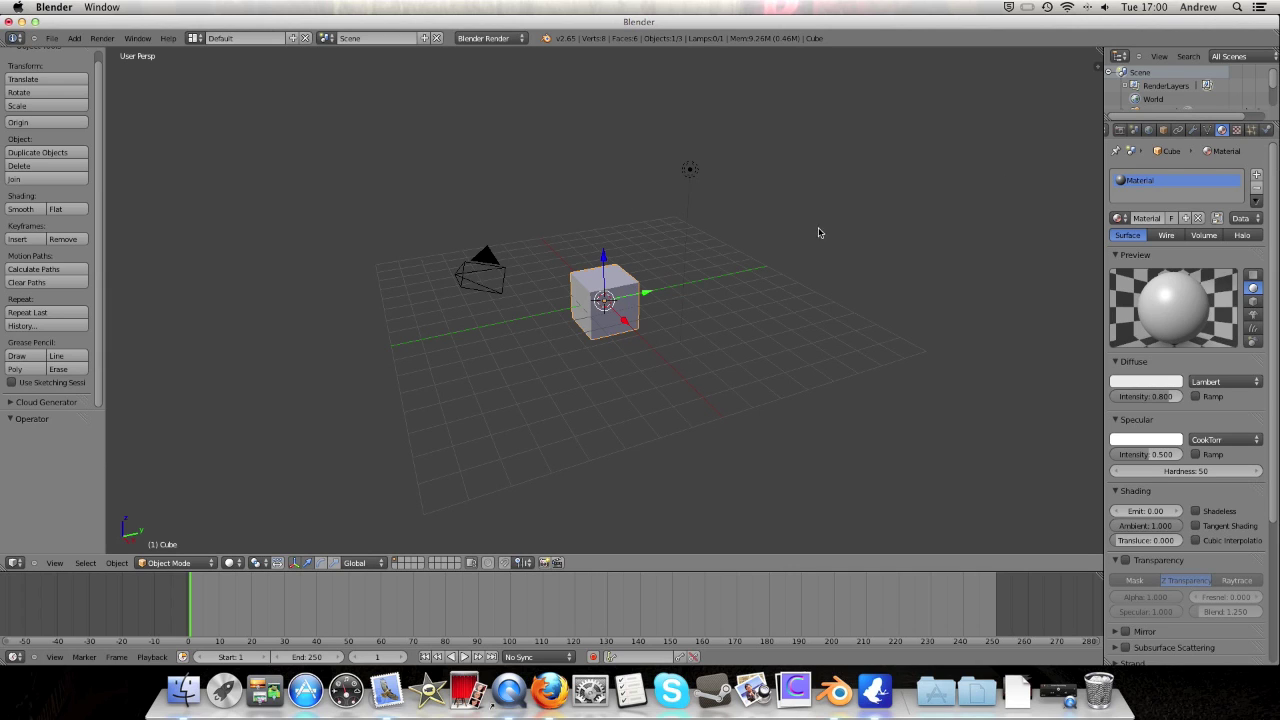
Add a particle system to the cube and advance the timeline to frame 38 to preview the emitted particles.
{"action": "left_click", "coordinate": [1252, 131]}
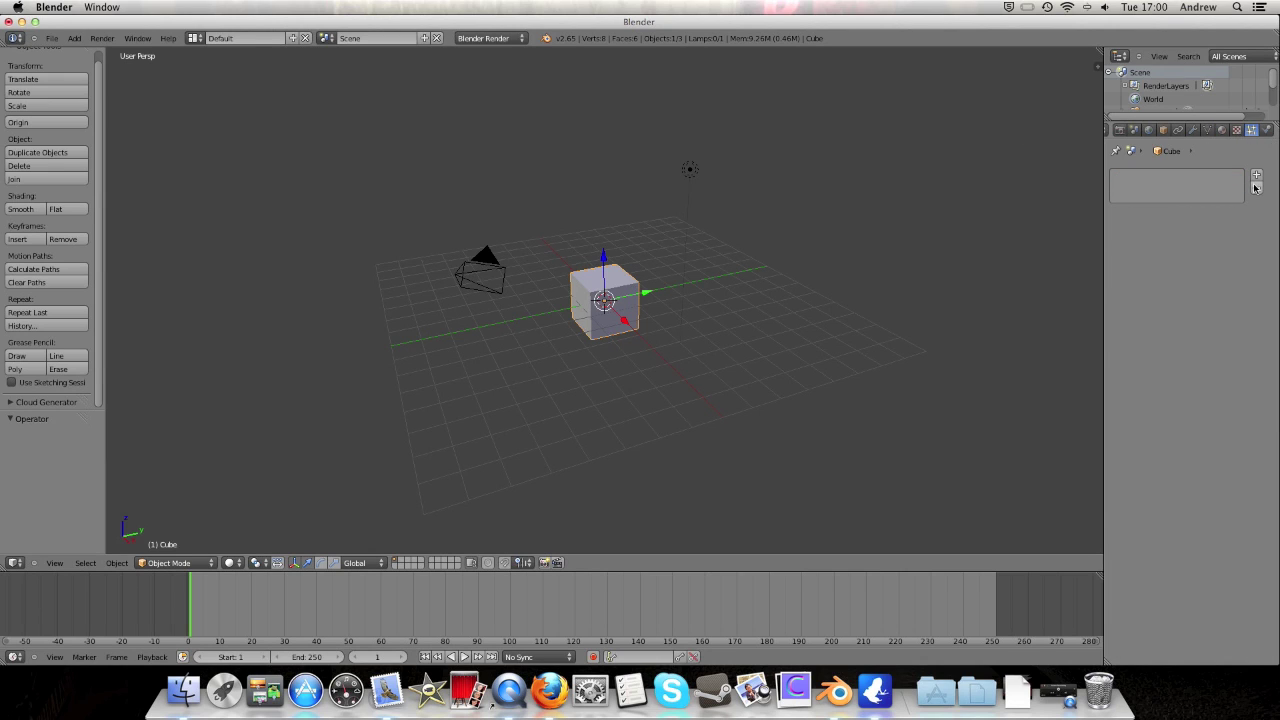
{"action": "left_click", "coordinate": [1267, 130]}
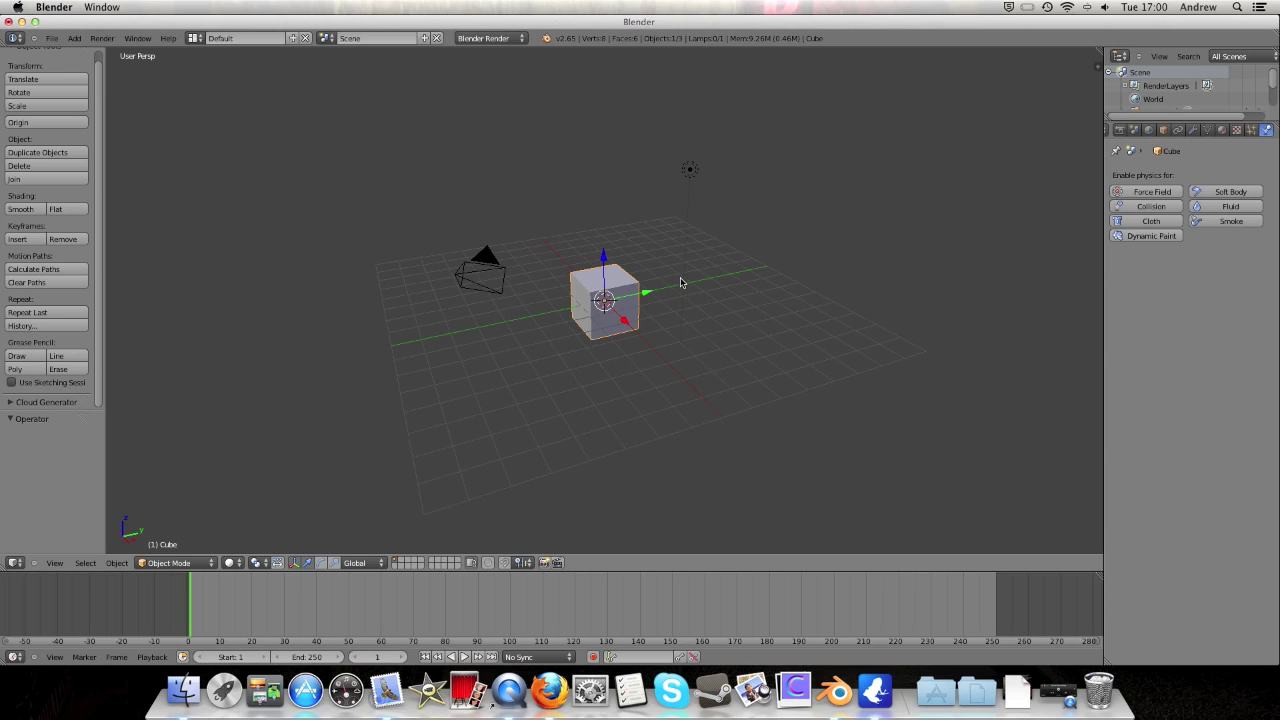
{"action": "left_click", "coordinate": [1251, 131]}
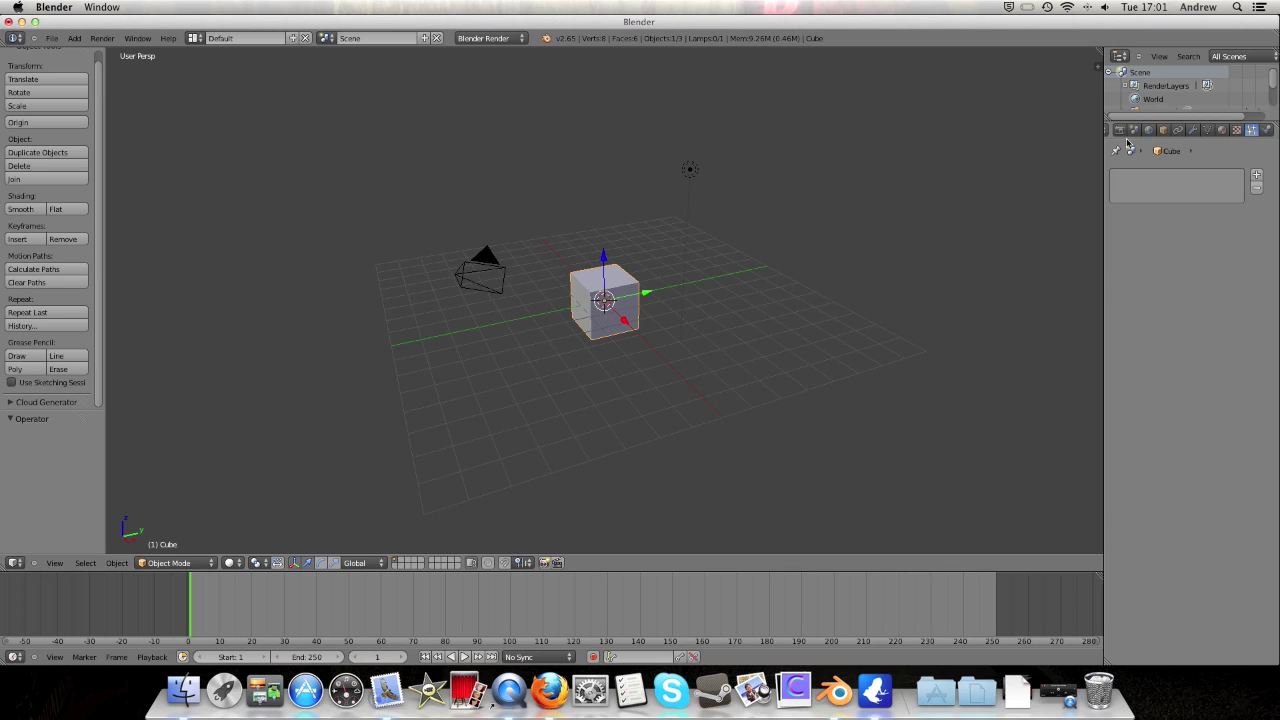
{"action": "left_click", "coordinate": [1257, 175]}
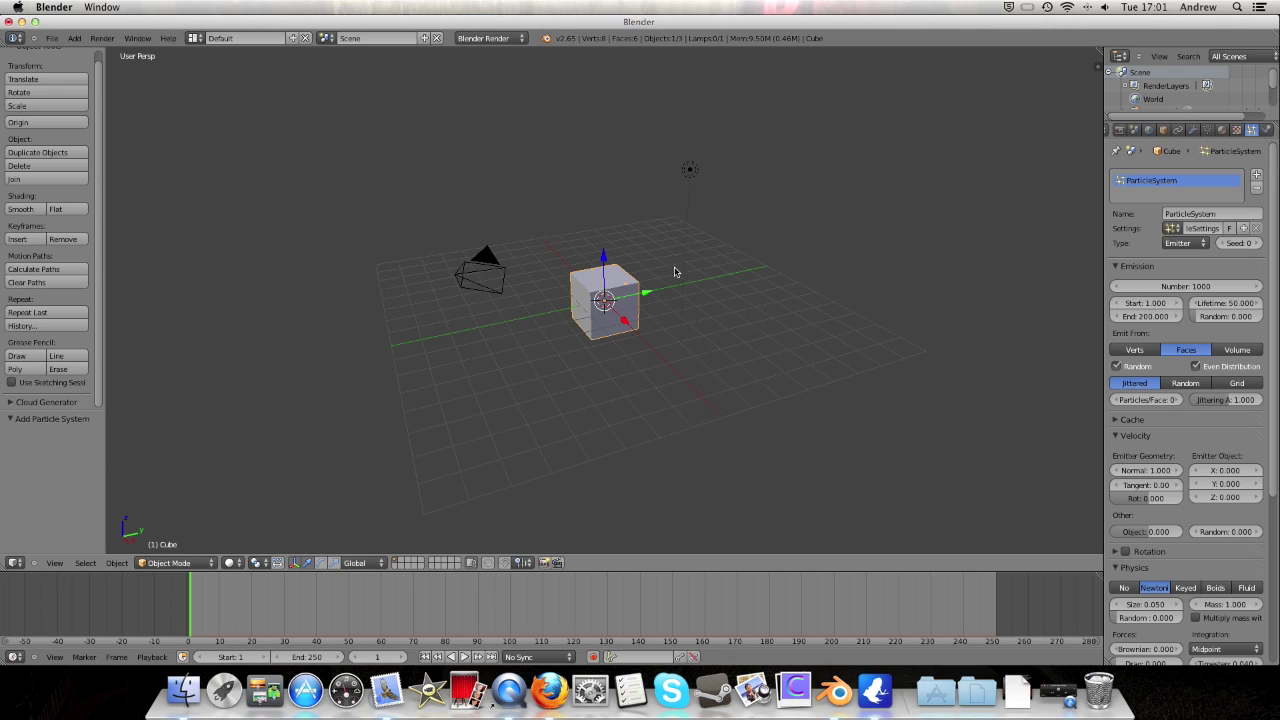
{"action": "left_click", "coordinate": [258, 610]}
{"action": "left_click_drag", "start_coordinate": [258, 610], "coordinate": [310, 610]}
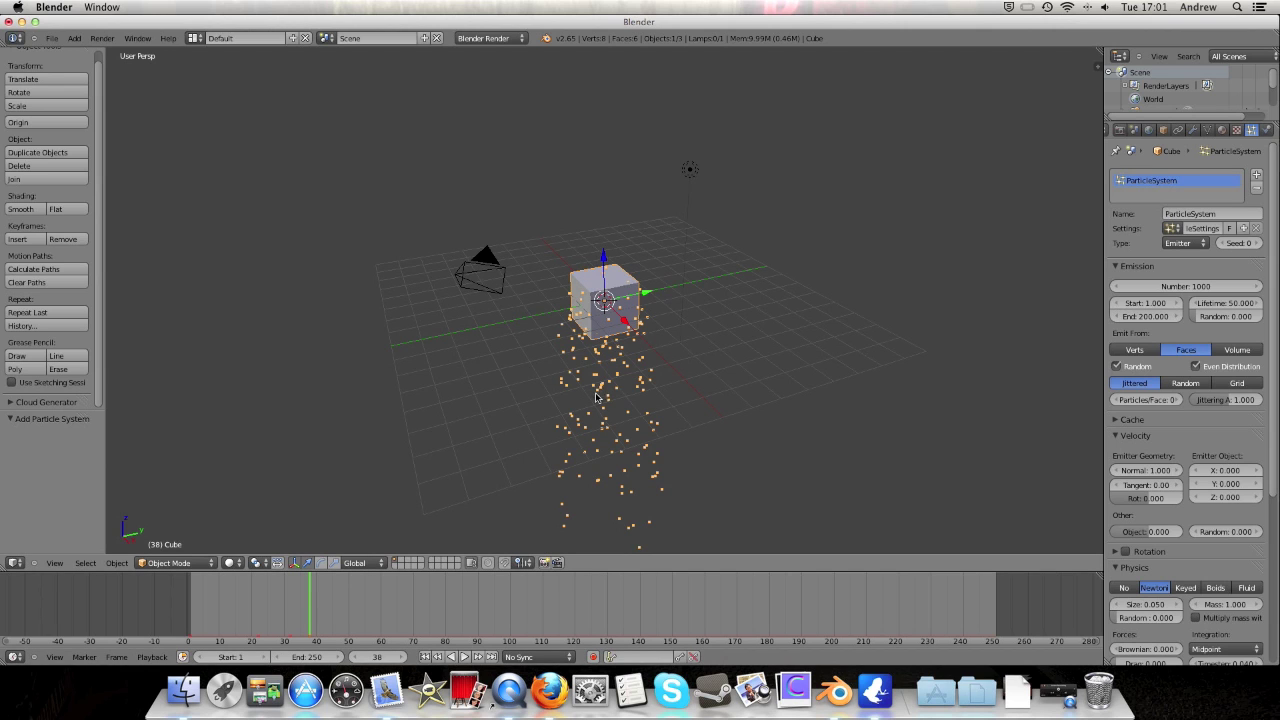
{"action": "middle_click_drag", "start_coordinate": [591, 411], "coordinate": [626, 300]}
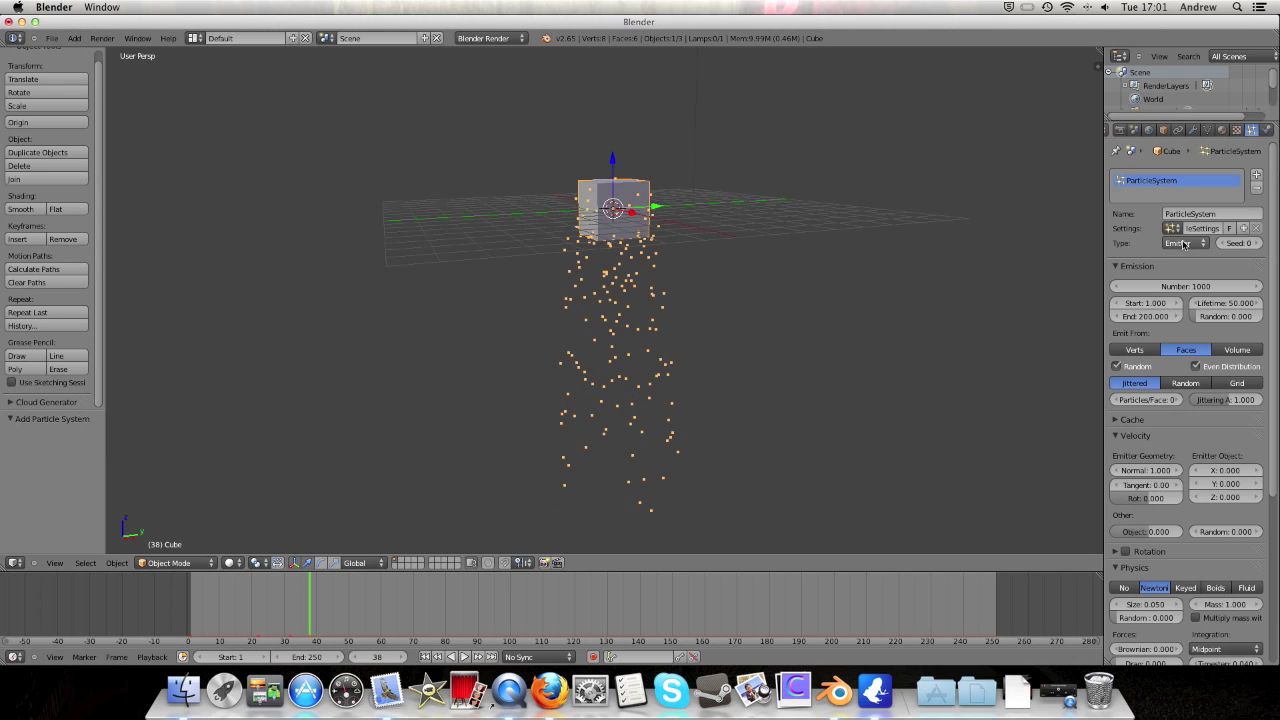
Switch the cube's particle system type to Hair, inspect the strands, and remove the particle system.
{"action": "left_click", "coordinate": [1183, 243]}
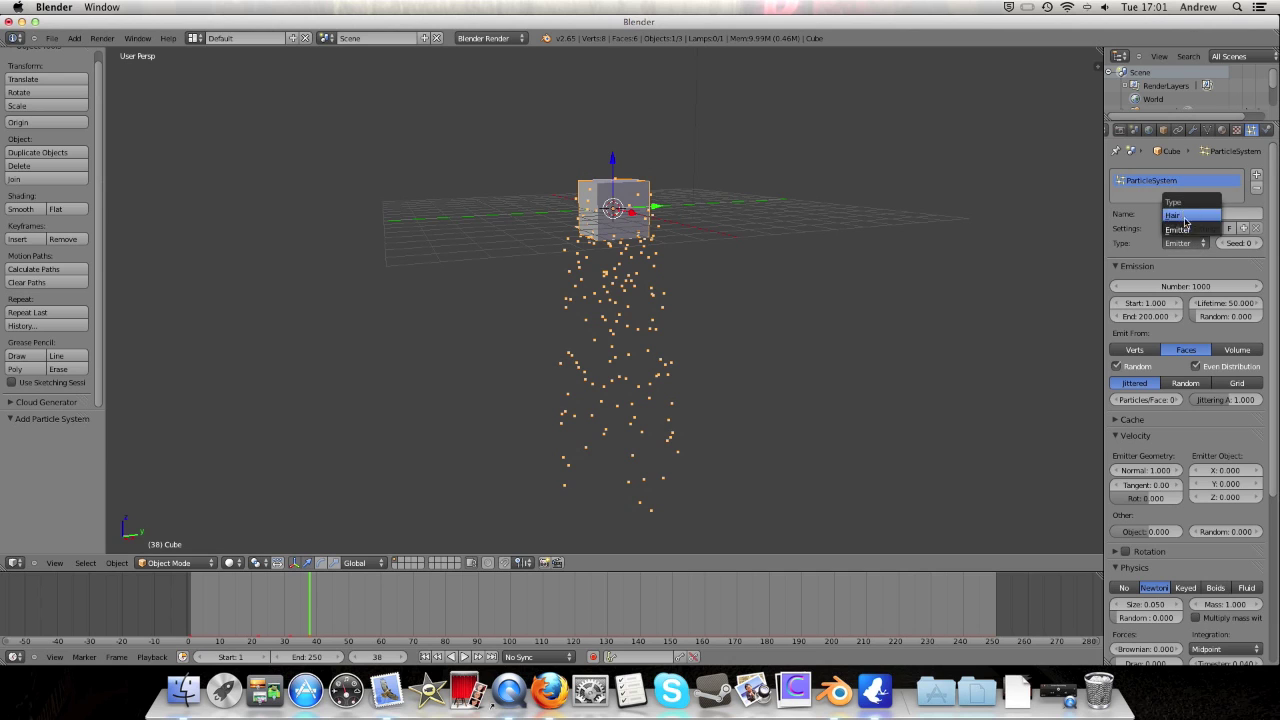
{"action": "left_click", "coordinate": [1184, 216]}
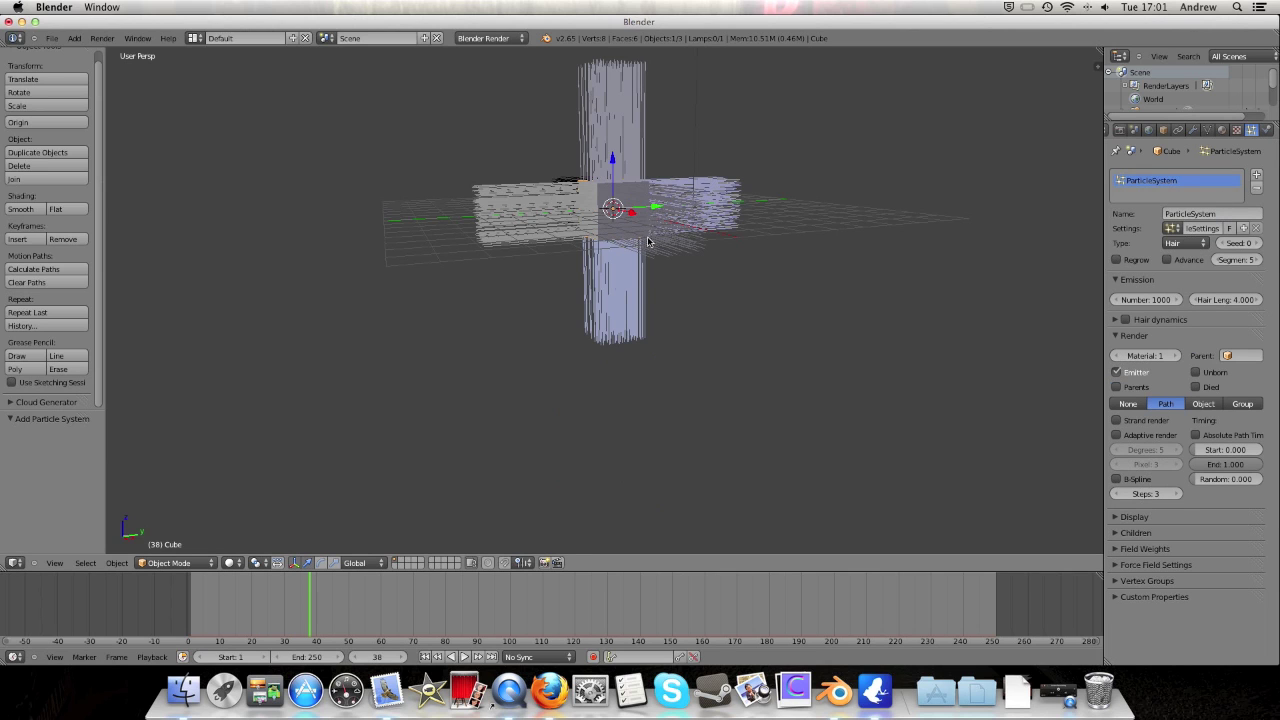
{"action": "middle_click_drag", "start_coordinate": [660, 235], "coordinate": [555, 214]}
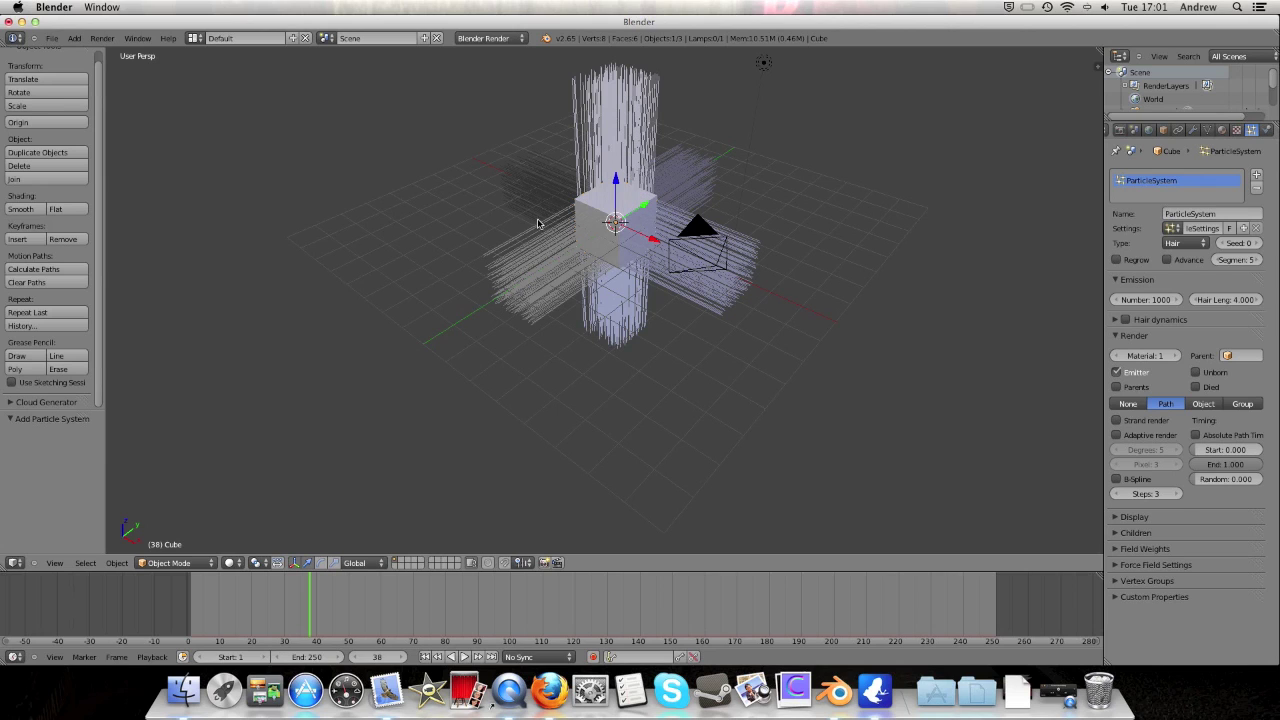
{"action": "middle_click_drag", "start_coordinate": [604, 215], "coordinate": [700, 230]}
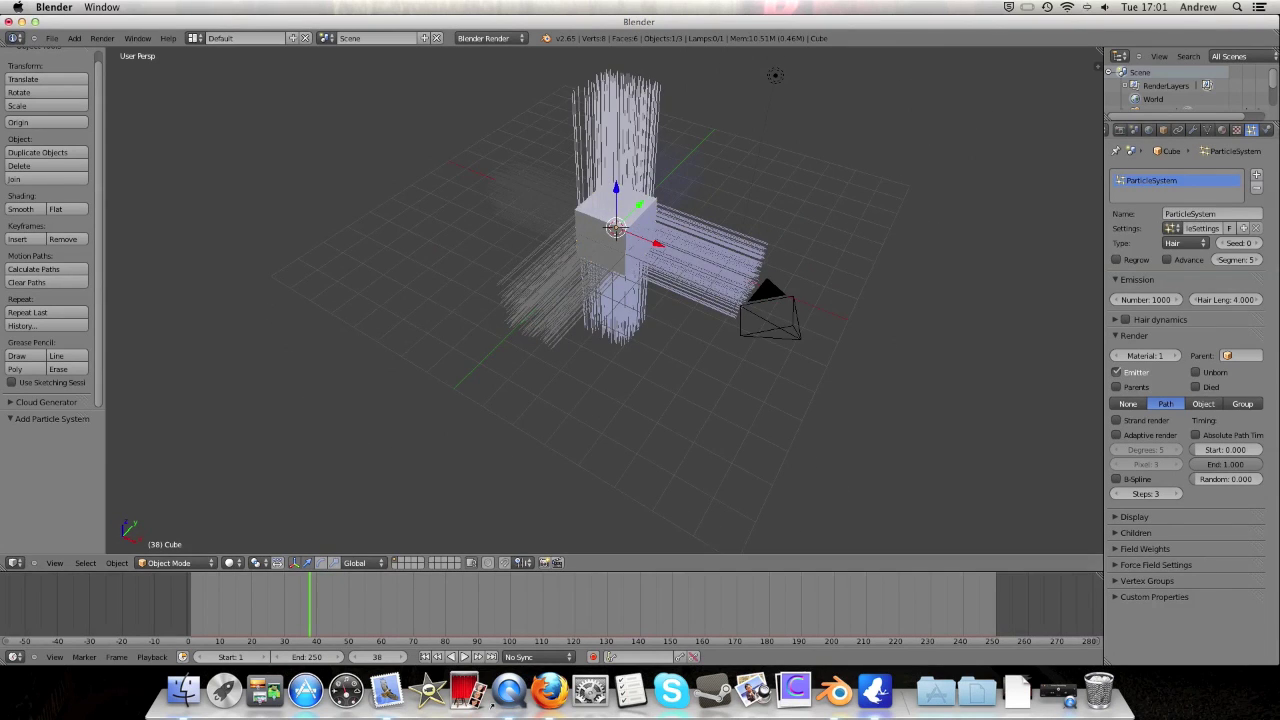
{"action": "left_click", "coordinate": [1256, 187]}
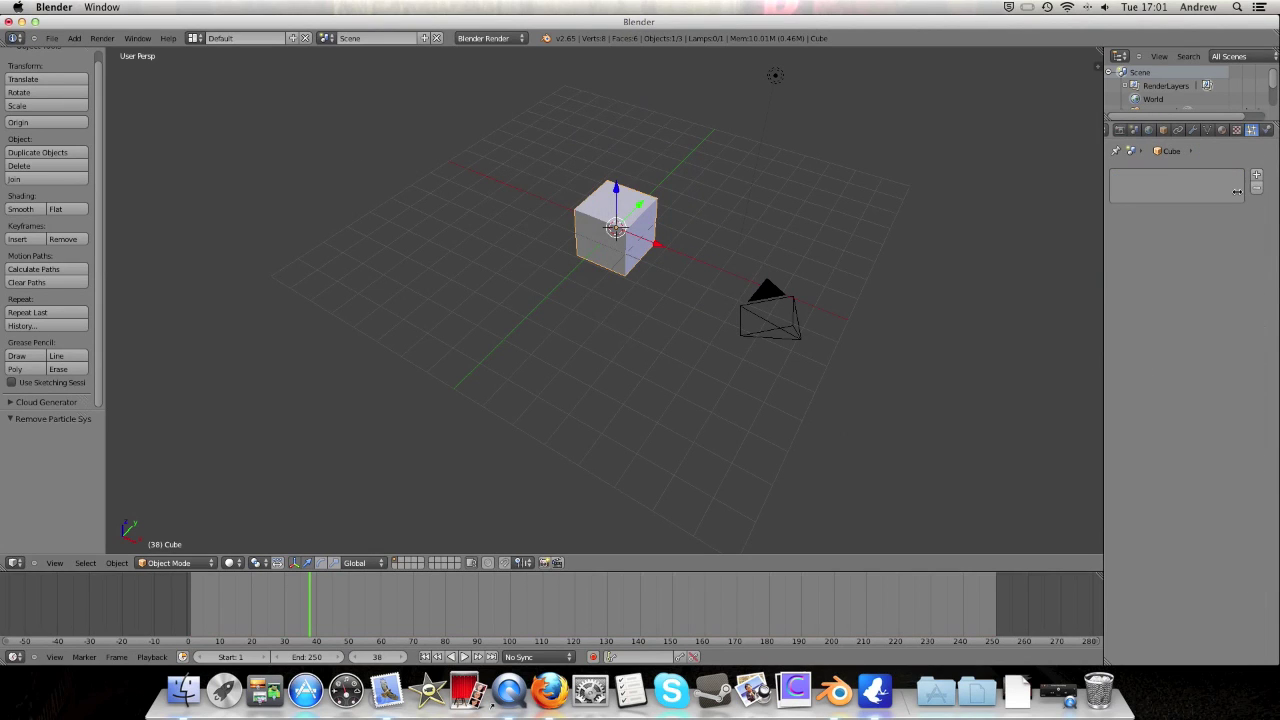
Enable Dynamic Paint on the cube with a canvas, check its surface types, and remove Dynamic Paint.
{"action": "left_click", "coordinate": [1266, 130]}
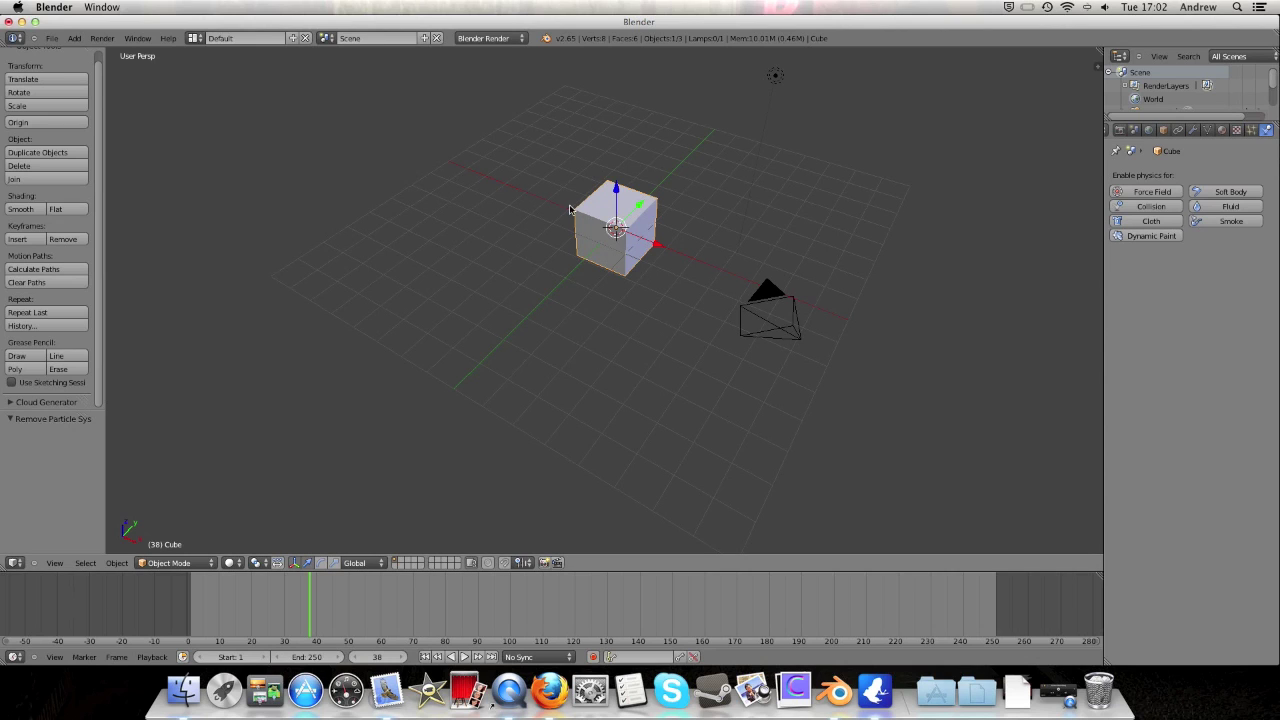
{"action": "left_click", "coordinate": [1148, 236]}
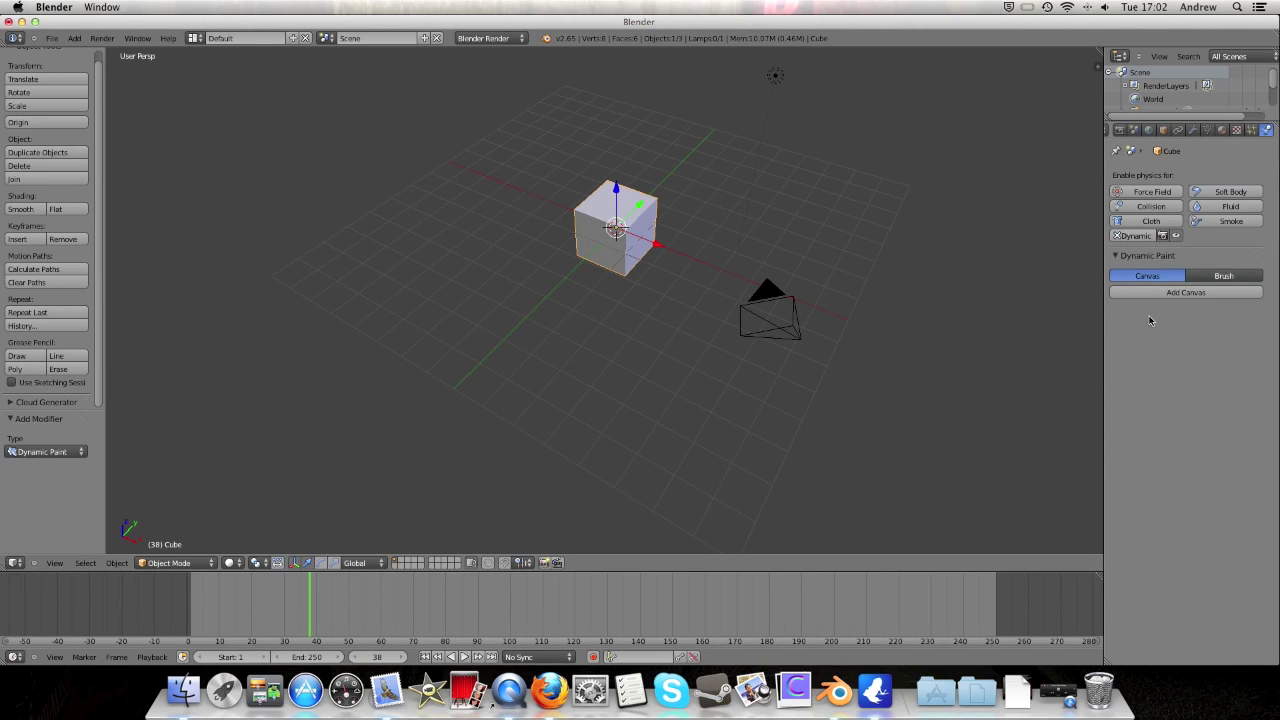
{"action": "left_click", "coordinate": [1200, 292]}
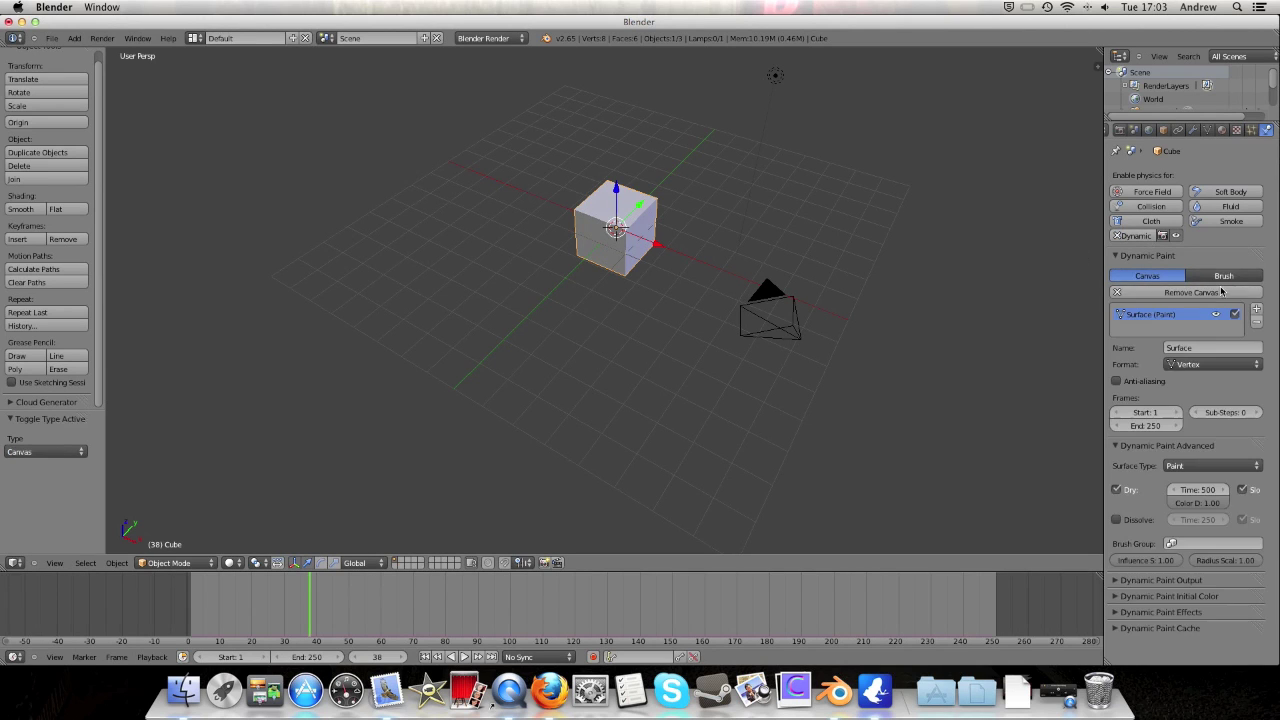
{"action": "left_click", "coordinate": [1217, 466]}
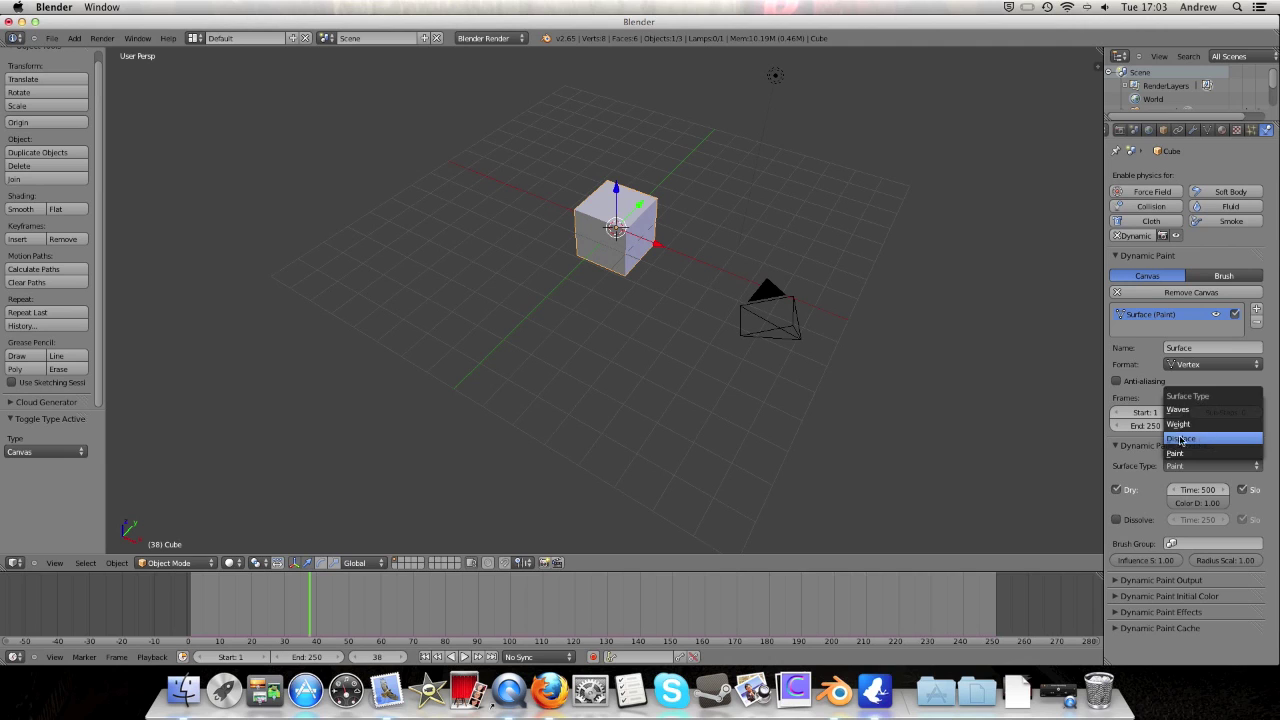
{"action": "left_click", "coordinate": [1248, 468]}
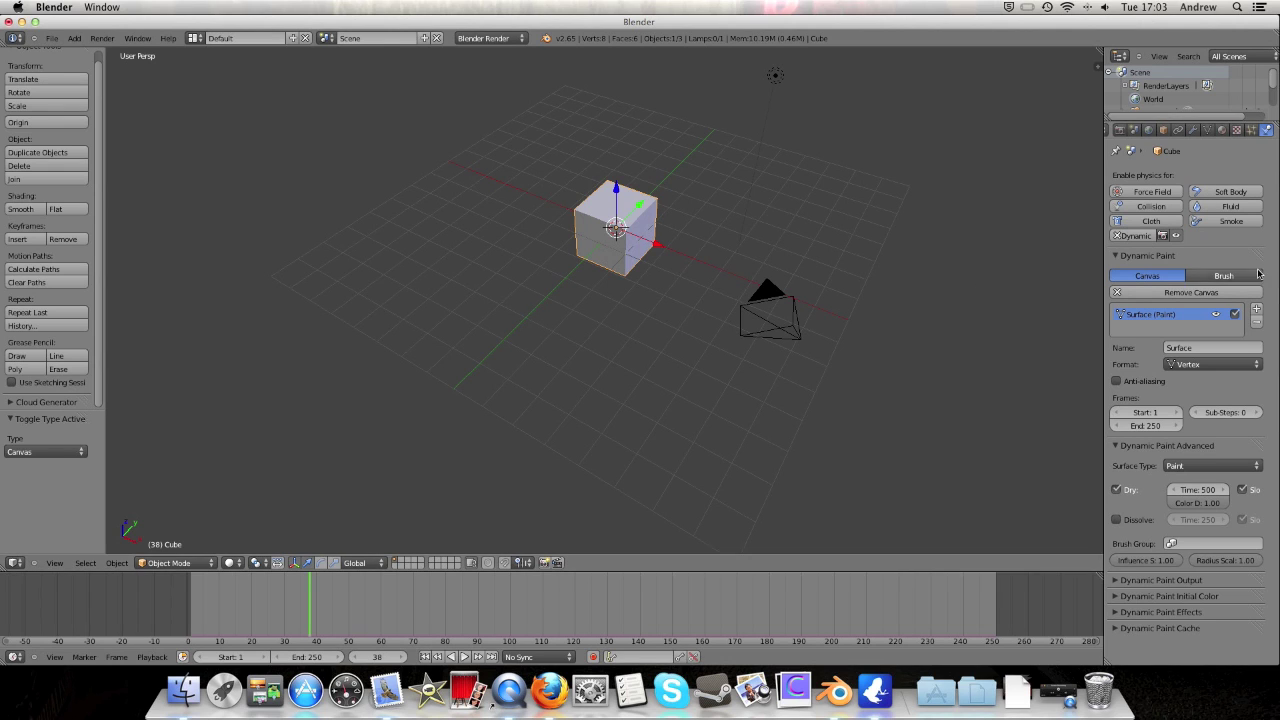
{"action": "left_click", "coordinate": [1129, 236]}
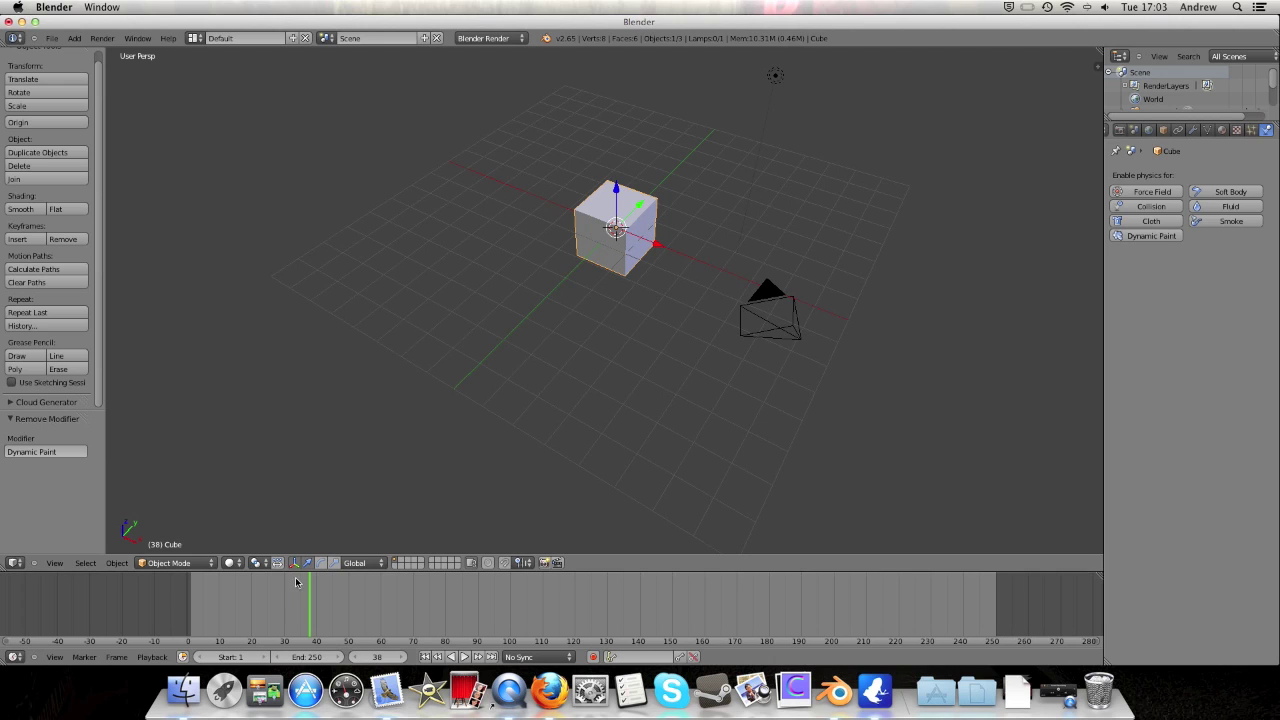
Try moving the cube freely, undo the move, and return the timeline to frame 1.
{"action": "left_click_drag", "start_coordinate": [296, 601], "coordinate": [179, 606]}
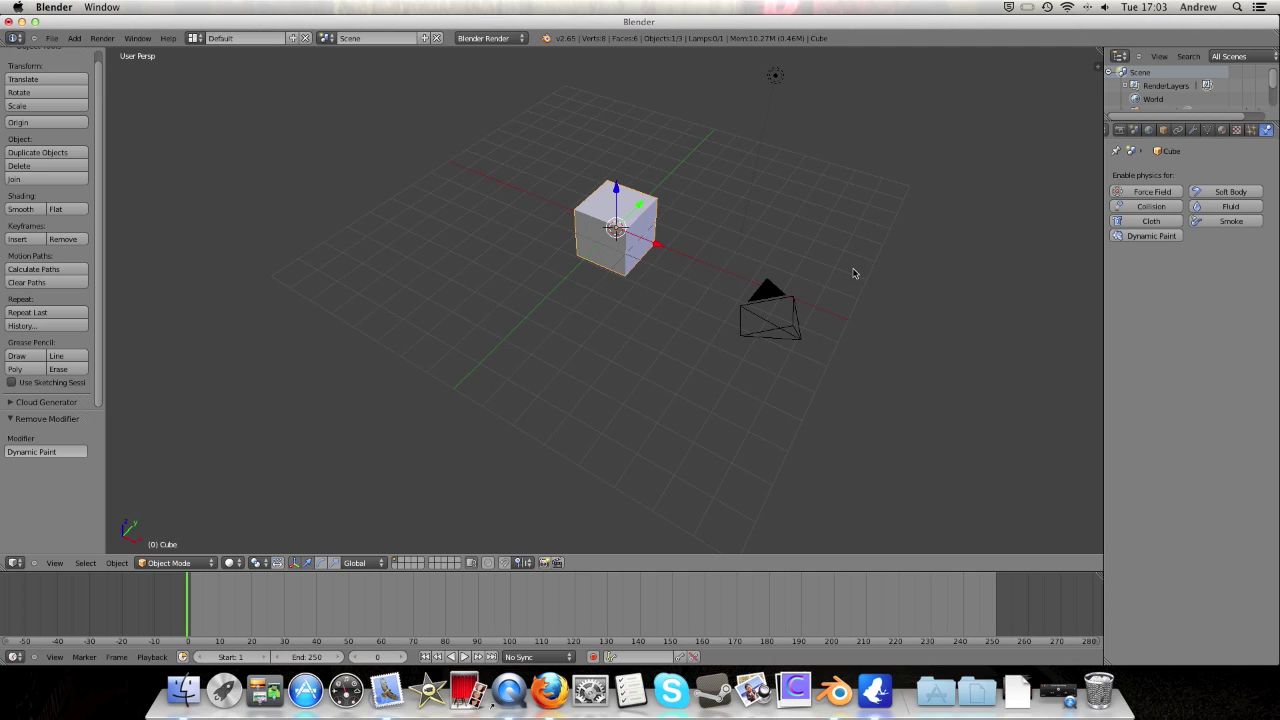
{"action": "key", "text": "g"}
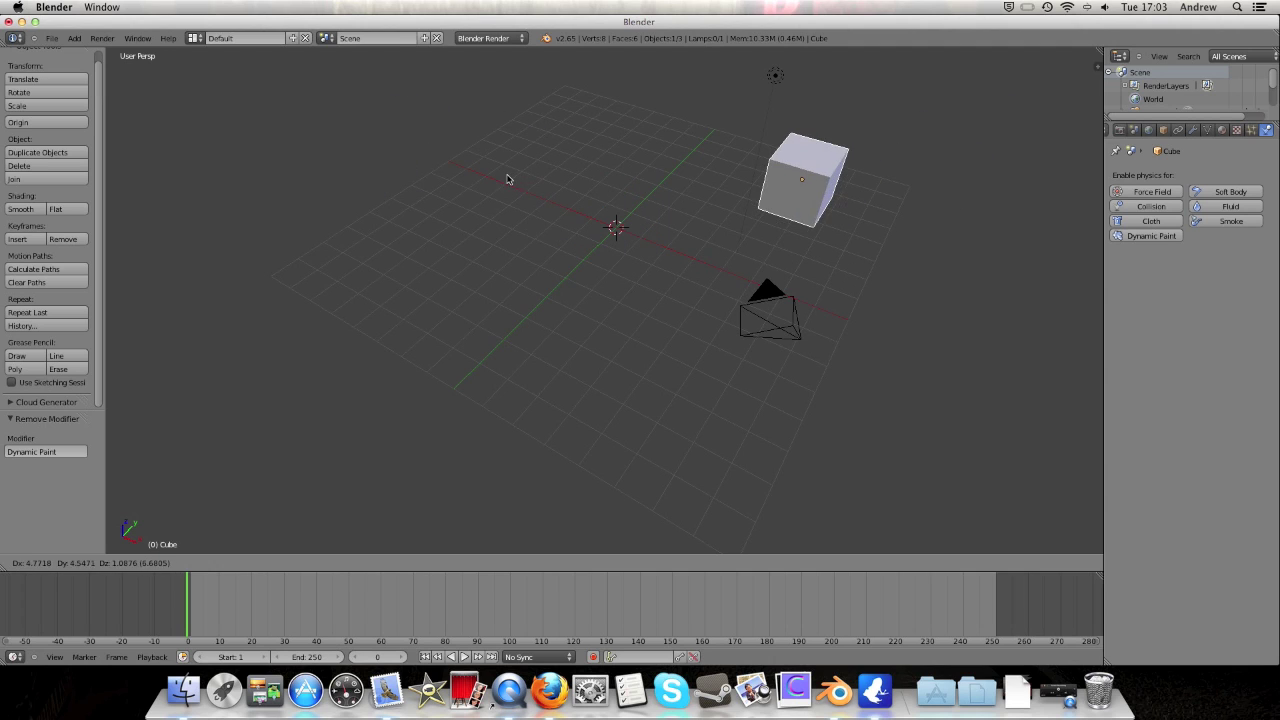
{"action": "left_click", "coordinate": [508, 178]}
{"action": "key", "text": "ctrl+z"}
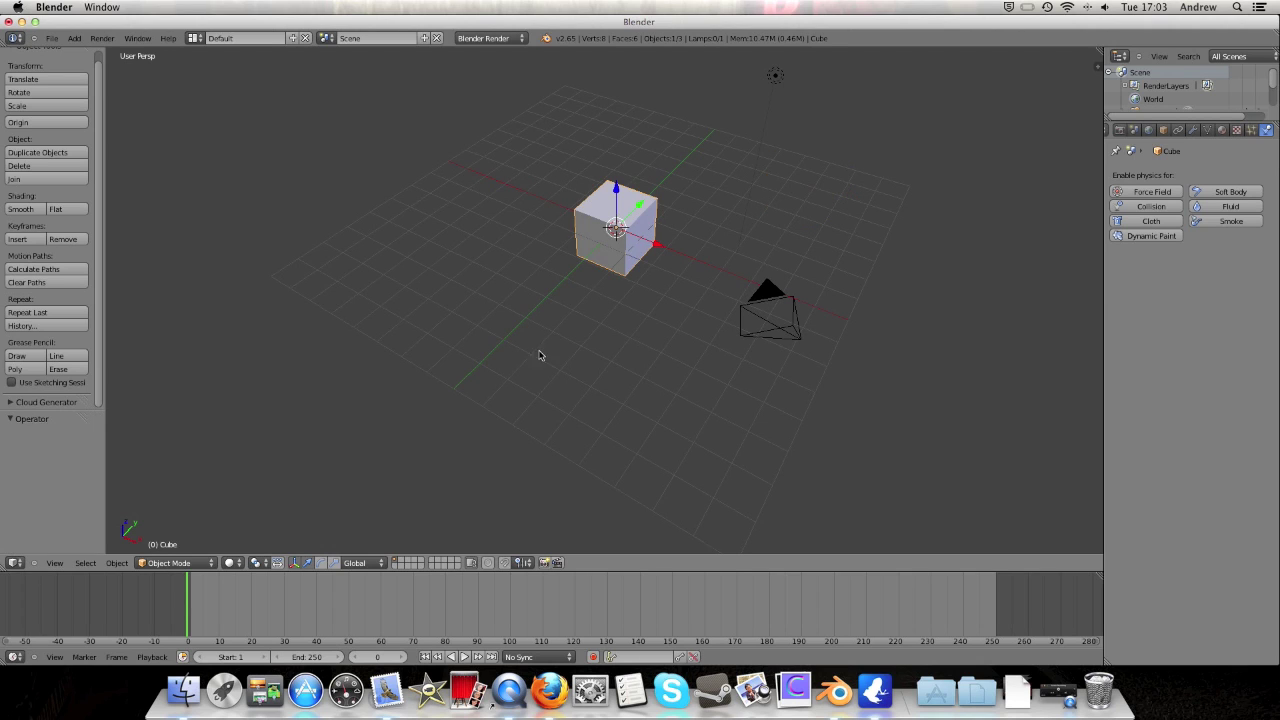
{"action": "left_click_drag", "start_coordinate": [251, 600], "coordinate": [196, 613]}
Look through the available render engines and switch the scene to Blender Game.
{"action": "left_click", "coordinate": [506, 40]}
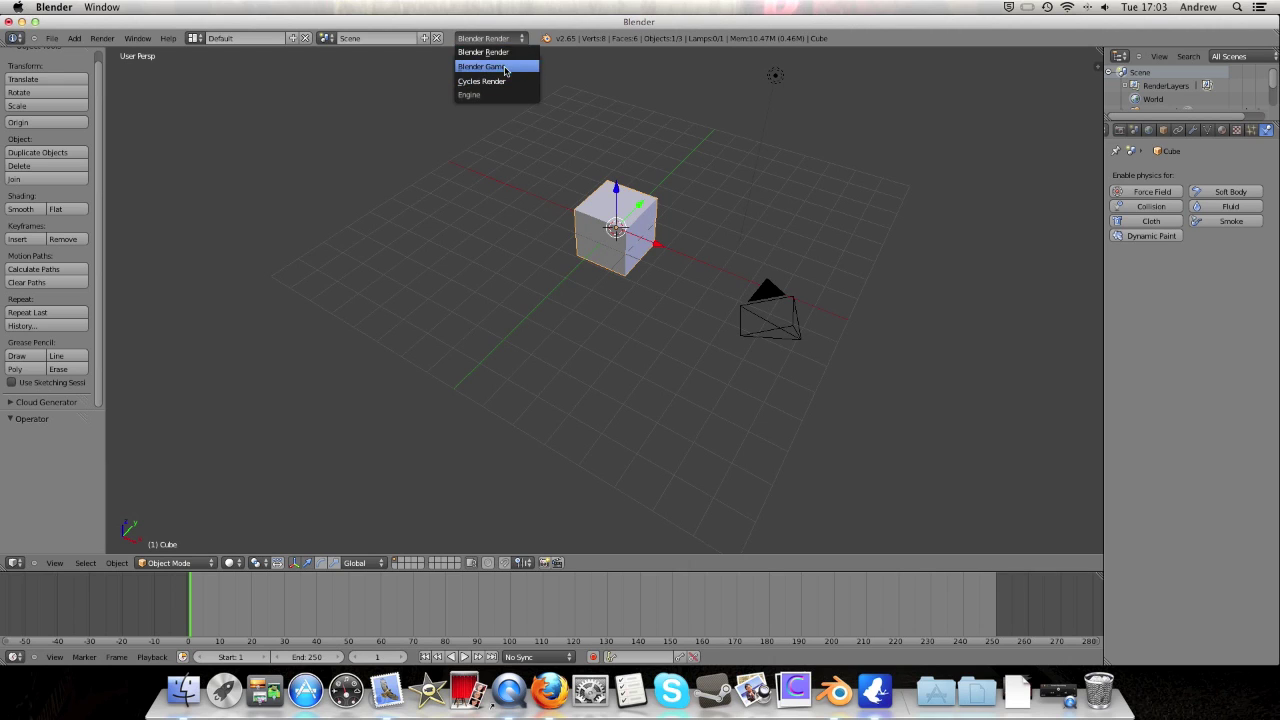
{"action": "left_click", "coordinate": [489, 55]}
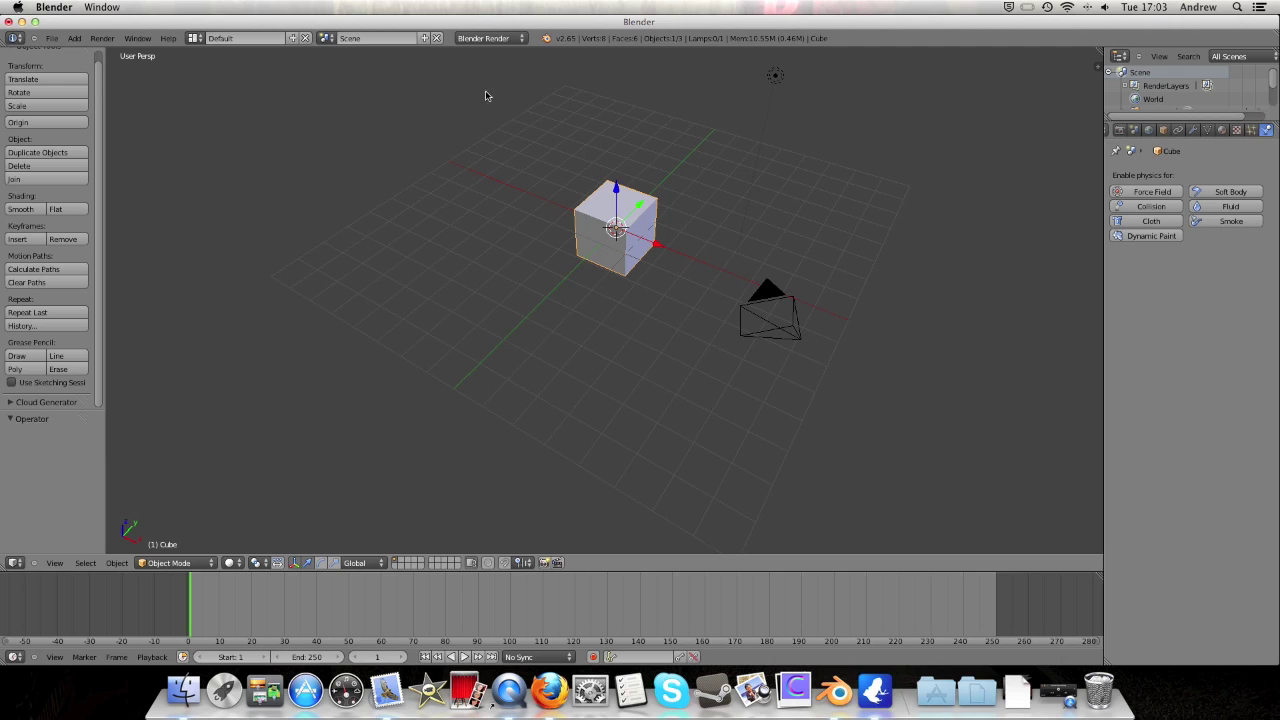
{"action": "left_click", "coordinate": [489, 38]}
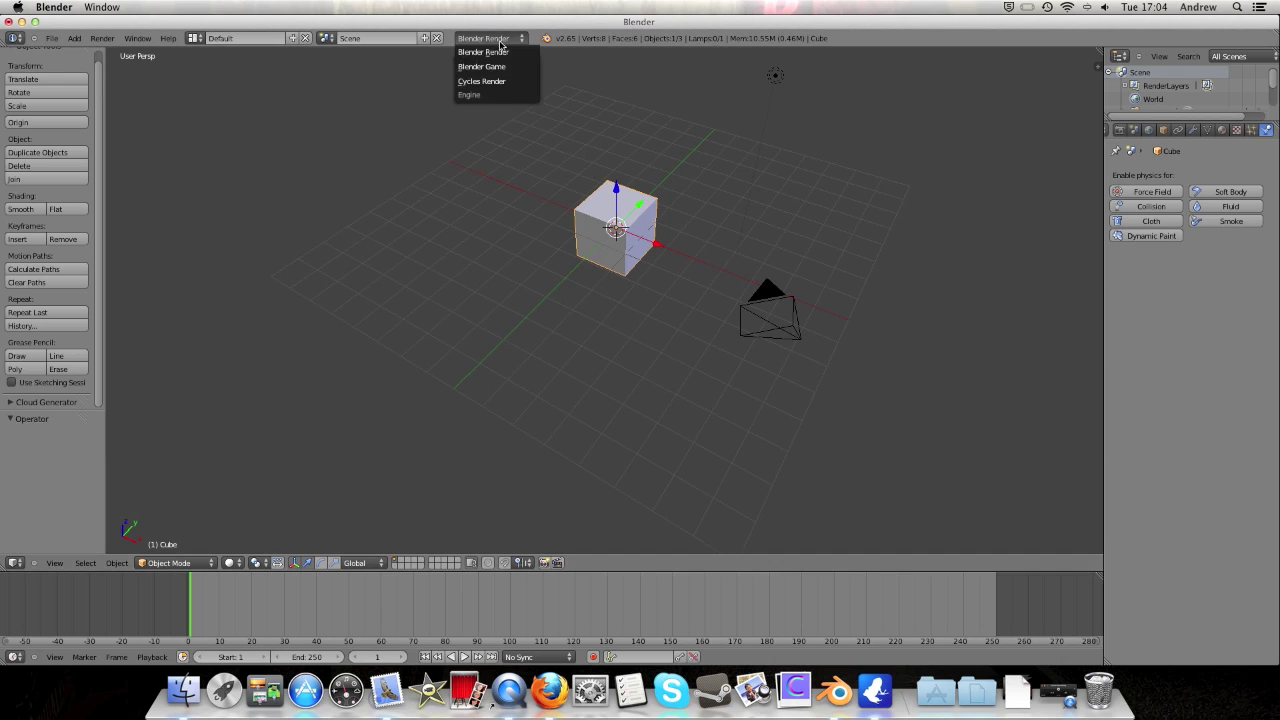
{"action": "left_click", "coordinate": [489, 67]}
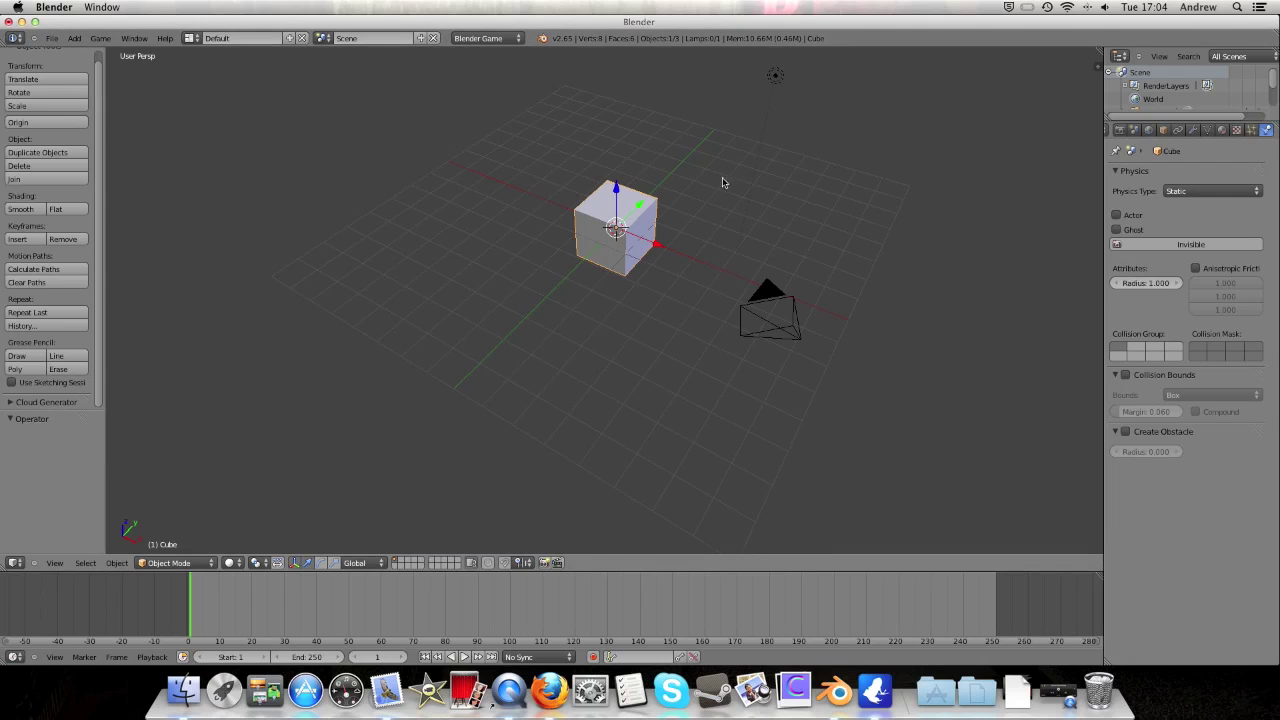
Examine the cube's material, mesh data, constraint and physics settings under the game engine.
{"action": "left_click", "coordinate": [1221, 130]}
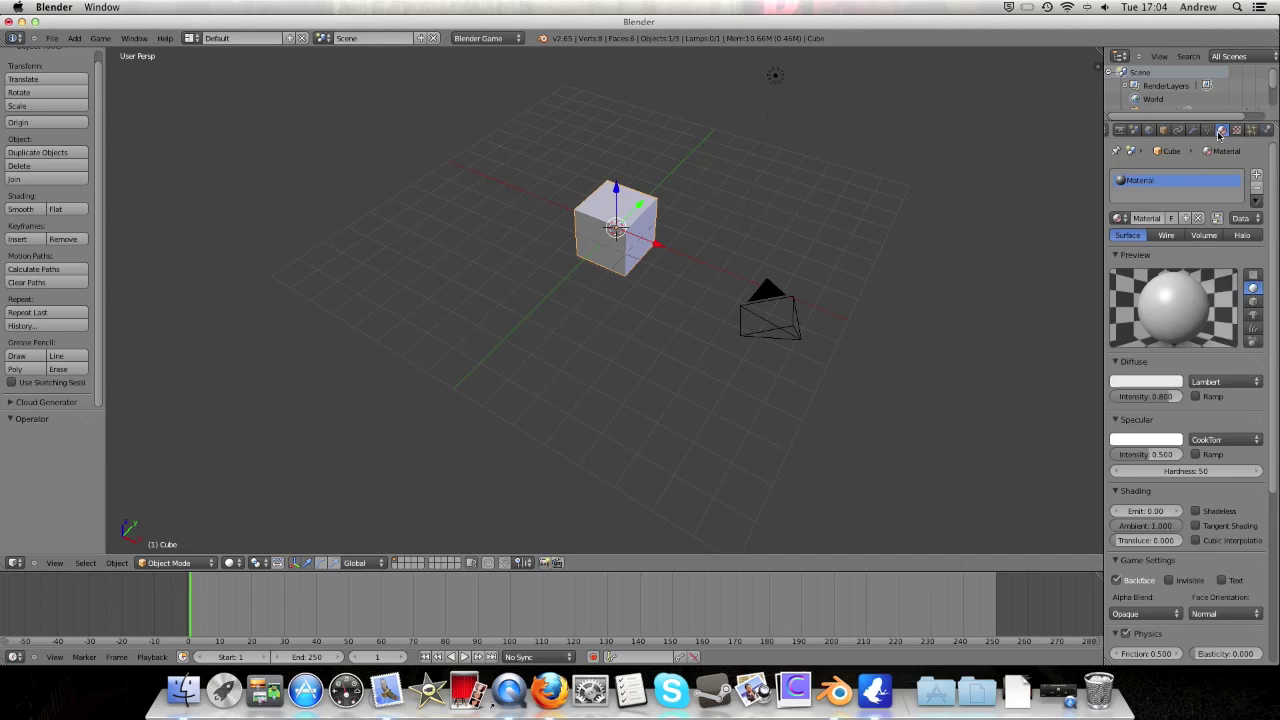
{"action": "left_click", "coordinate": [1266, 130]}
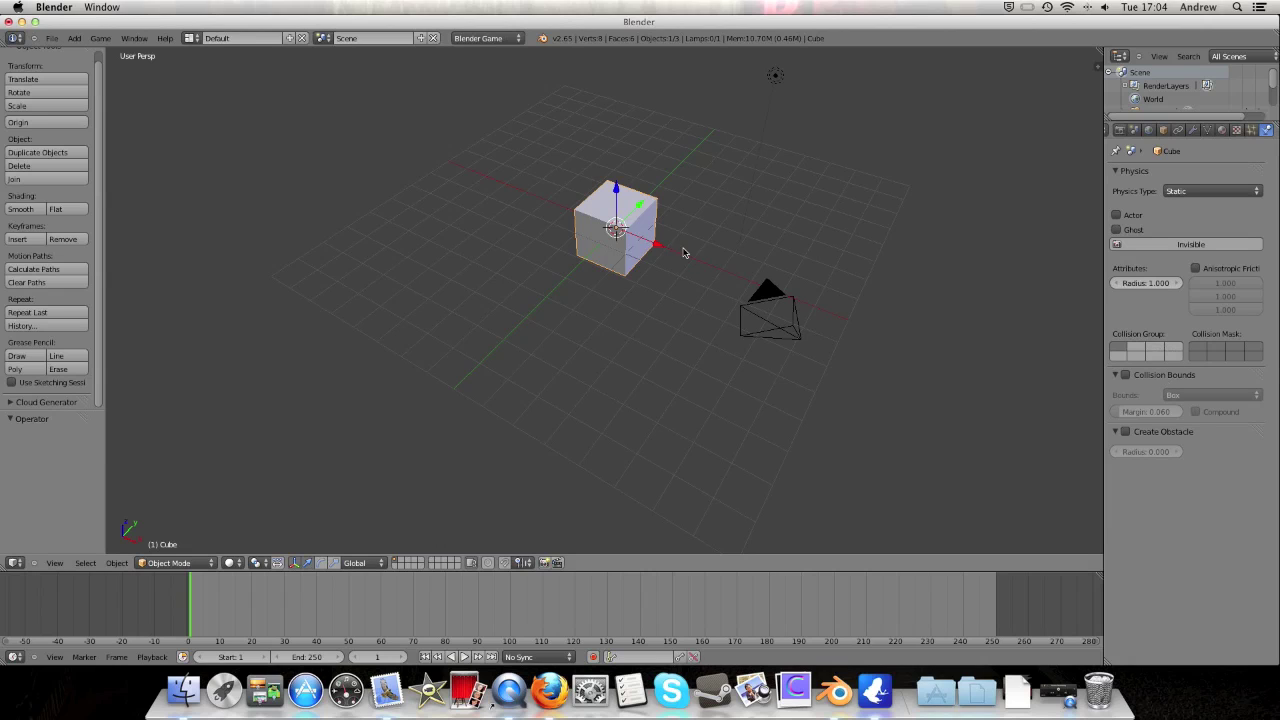
{"action": "left_click", "coordinate": [1207, 130]}
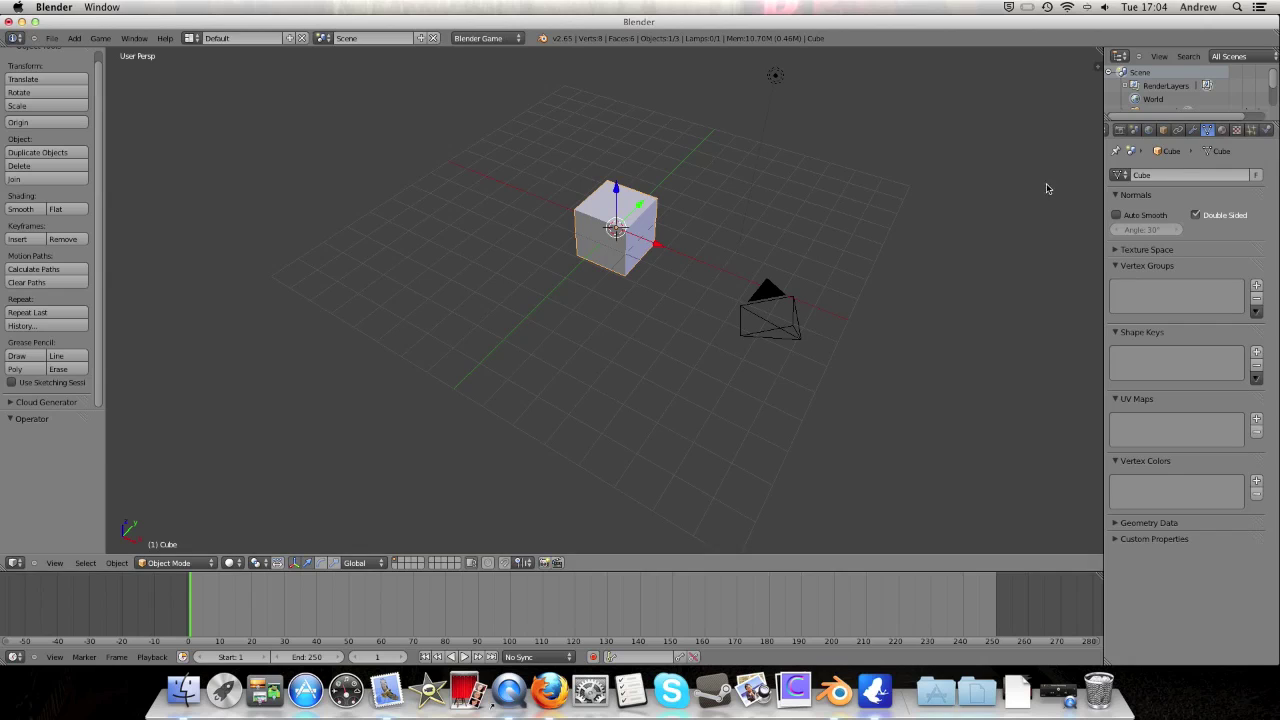
{"action": "left_click", "coordinate": [1178, 131]}
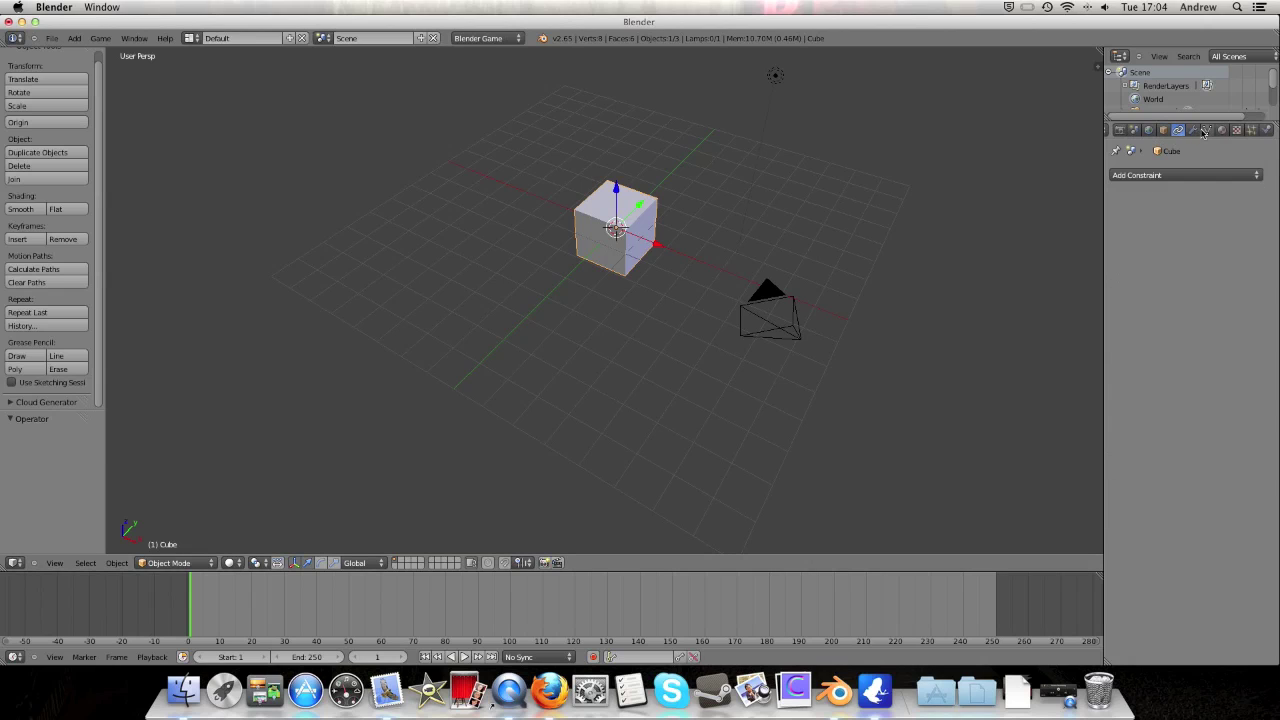
{"action": "left_click", "coordinate": [1266, 130]}
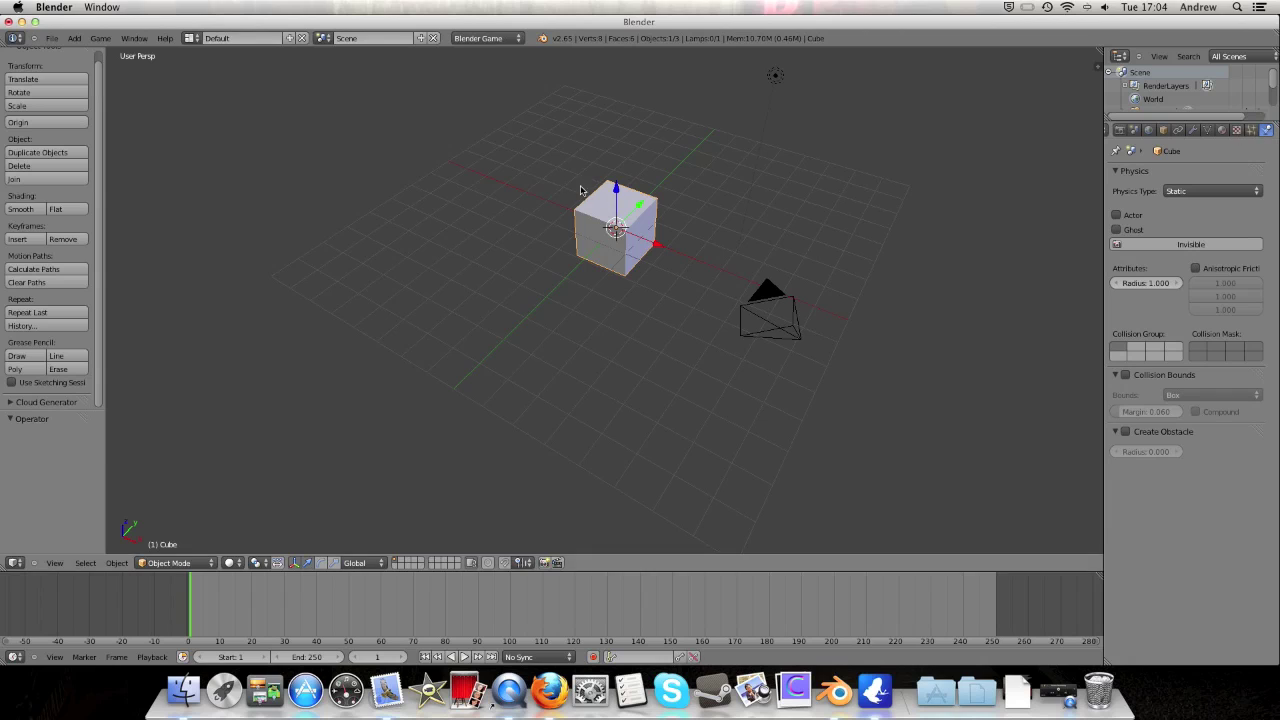
Change the scene's render engine to Cycles Render.
{"action": "left_click", "coordinate": [479, 38]}
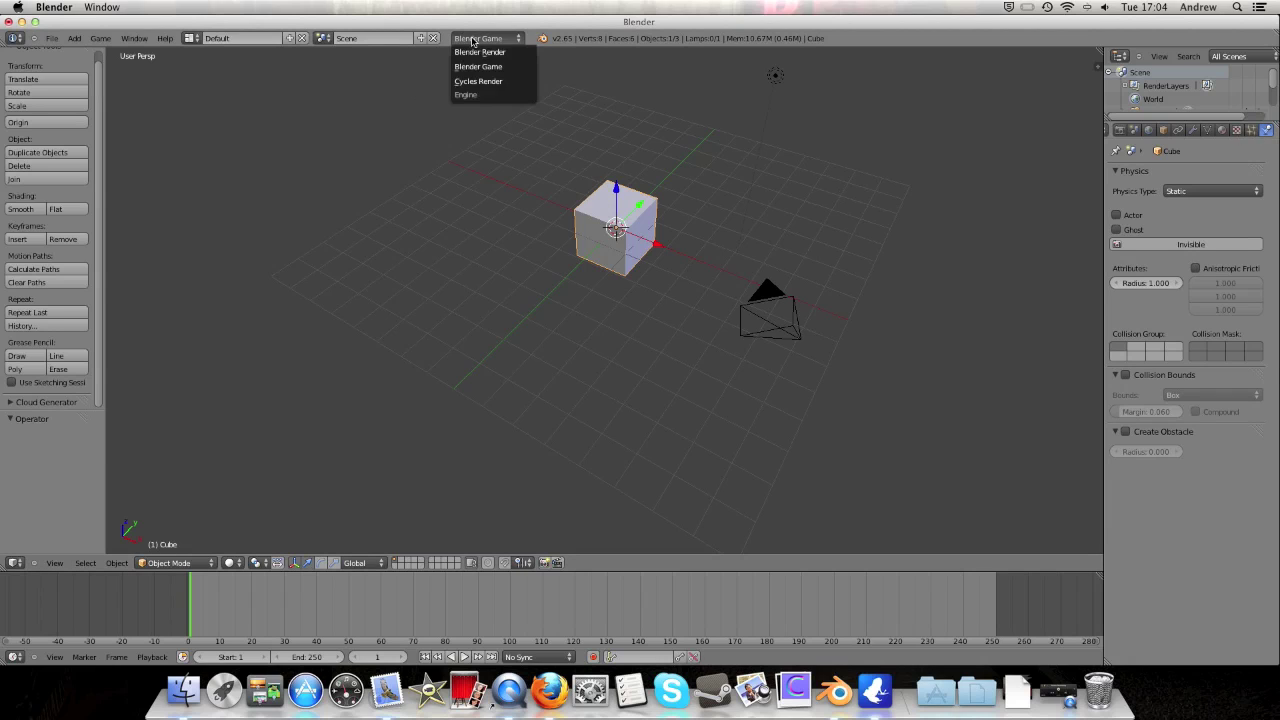
{"action": "left_click", "coordinate": [508, 82]}
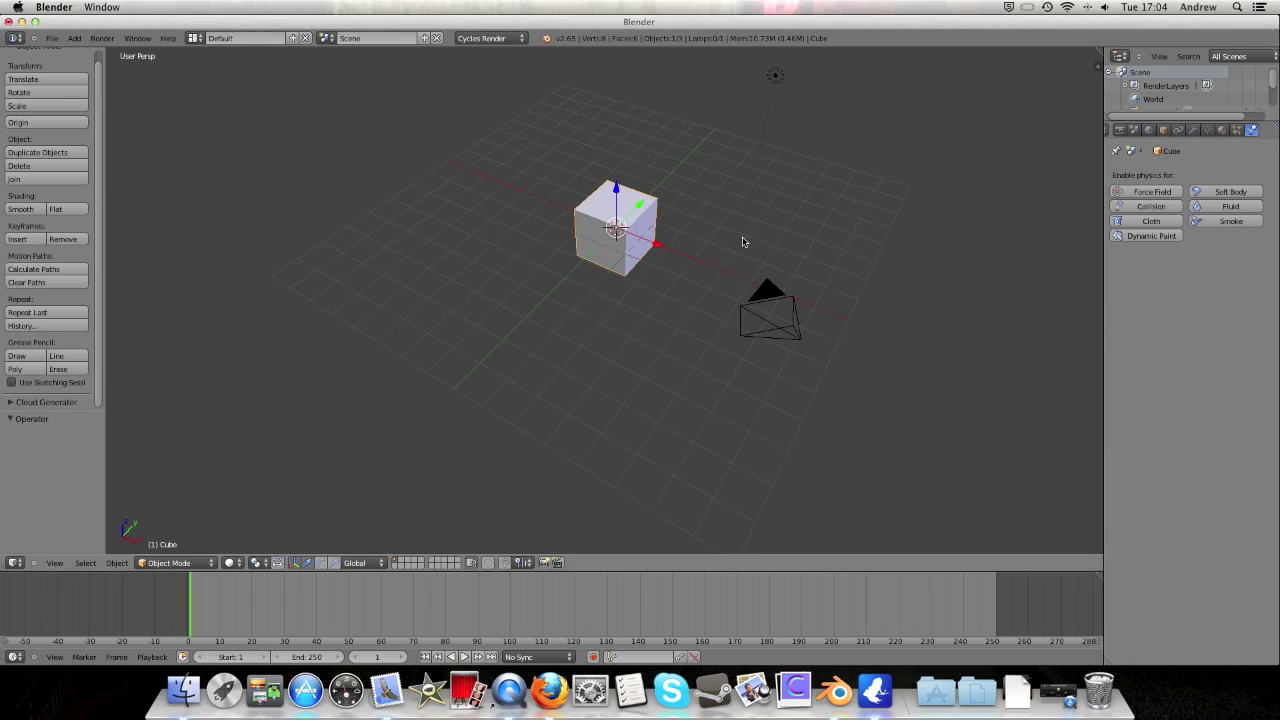
{"action": "middle_click_drag", "start_coordinate": [743, 242], "coordinate": [746, 274]}
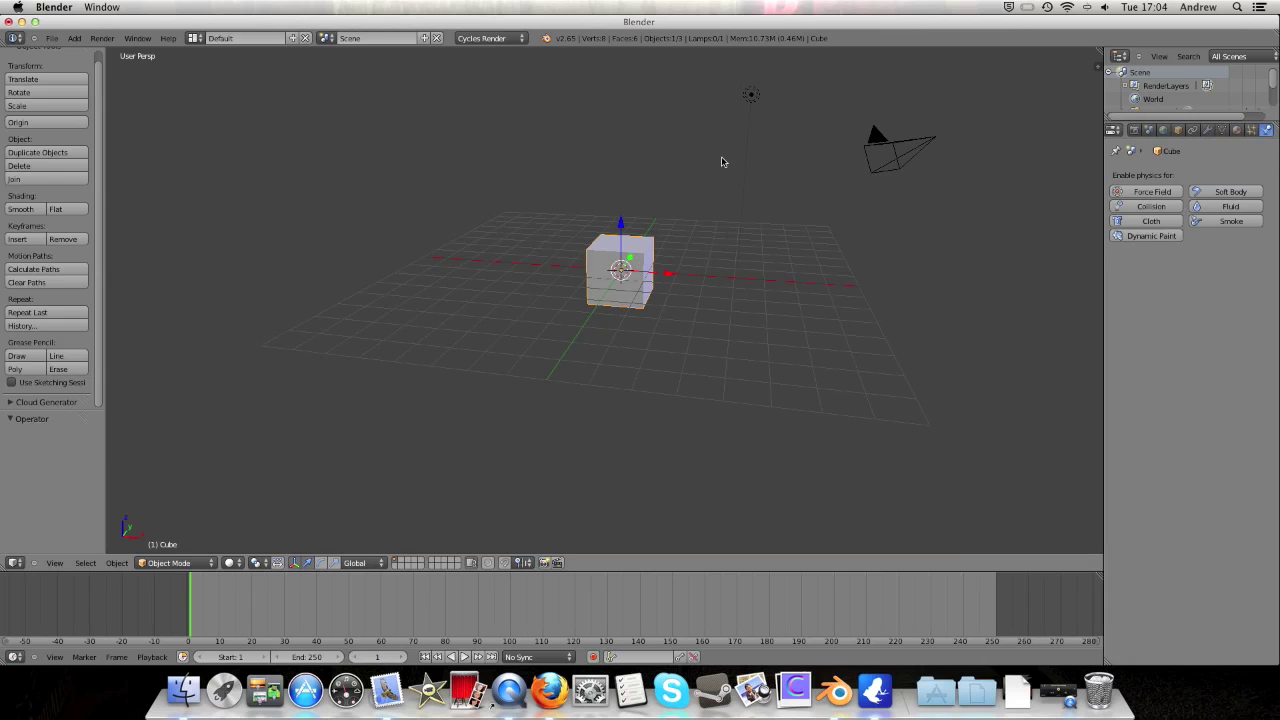
Render a still image of the cube at frame 1 and return to the 3D view.
{"action": "left_click", "coordinate": [110, 39]}
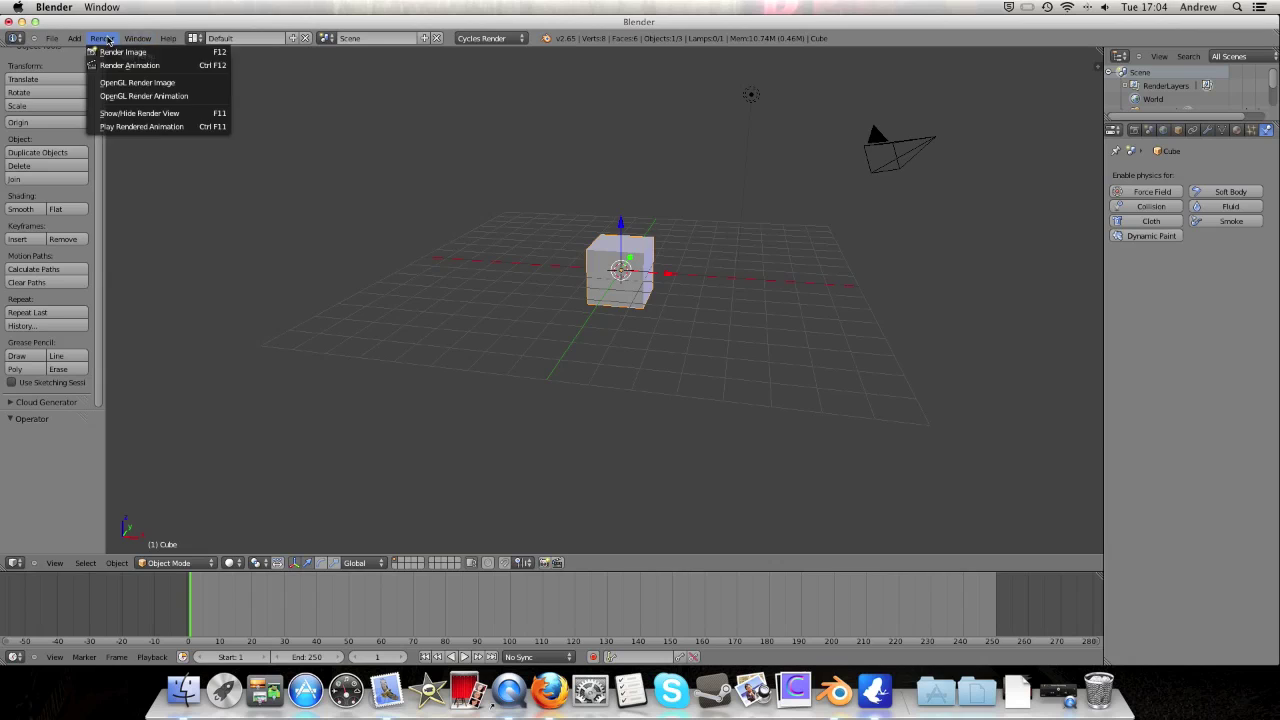
{"action": "key", "text": "F12"}
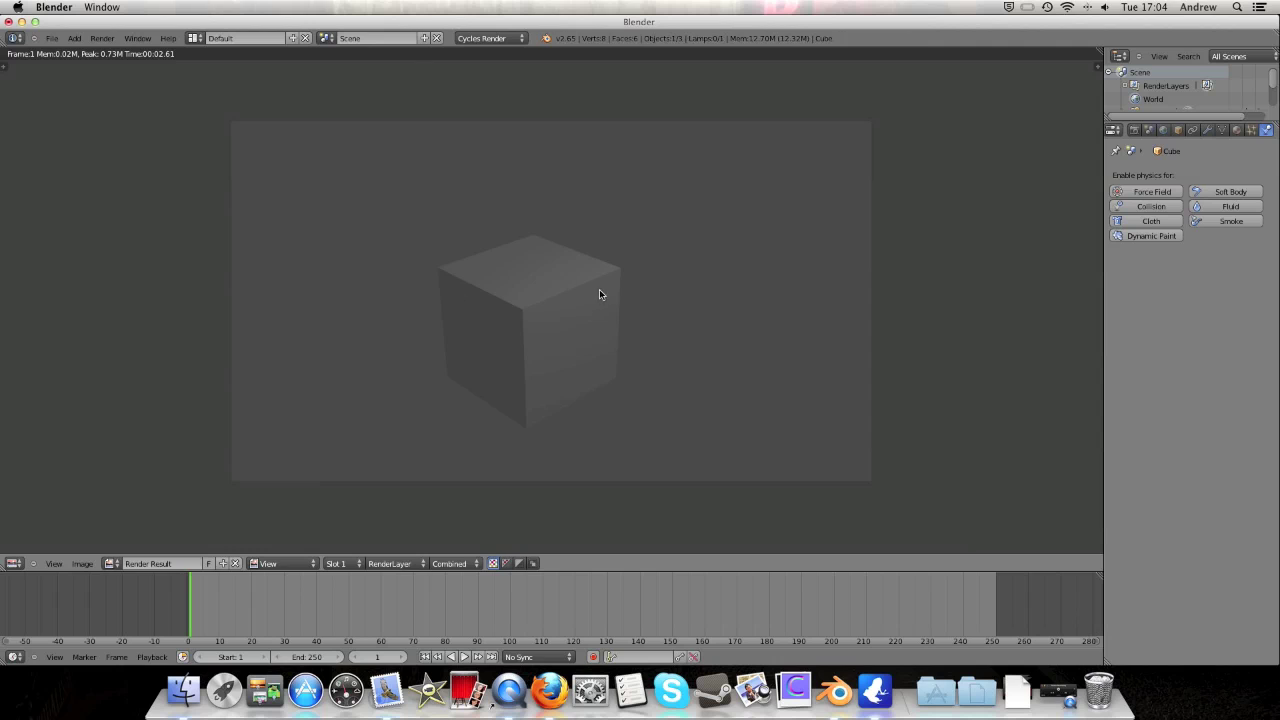
{"action": "key", "text": "Escape"}
{"action": "middle_click_drag", "start_coordinate": [761, 171], "coordinate": [652, 341]}
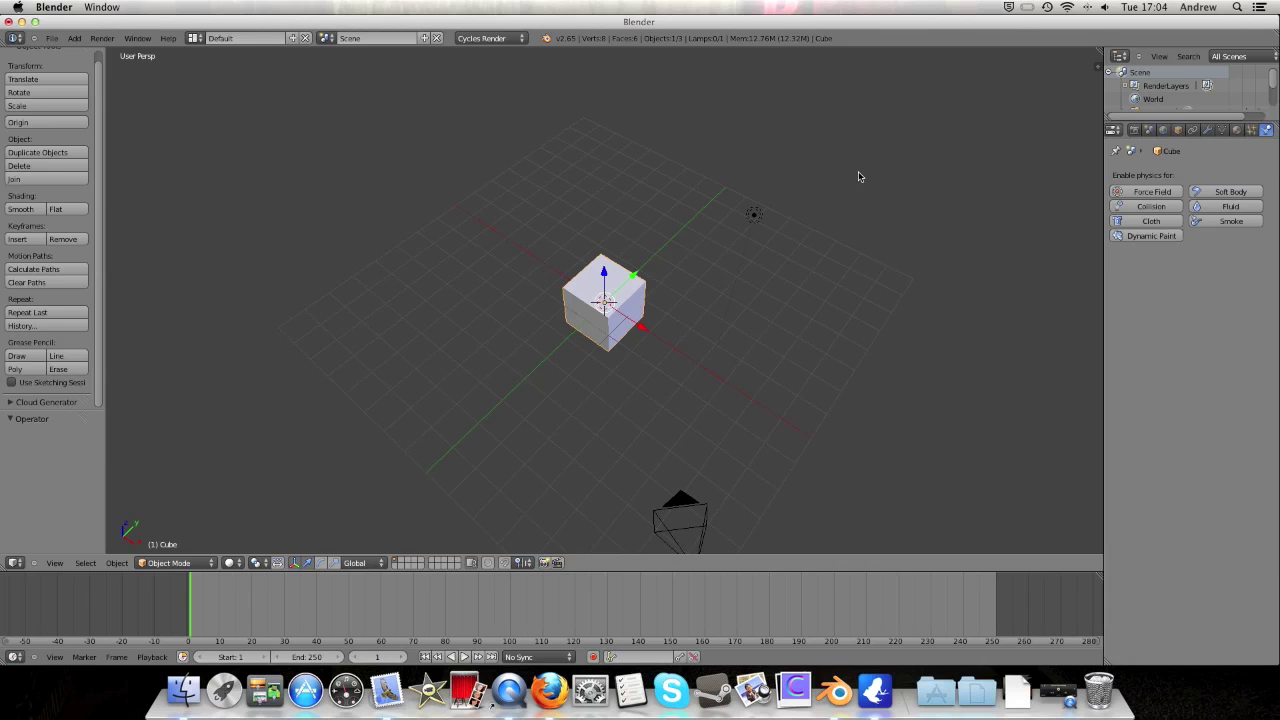
Review the available render engines and keep Cycles Render as the scene's engine.
{"action": "left_click", "coordinate": [500, 40]}
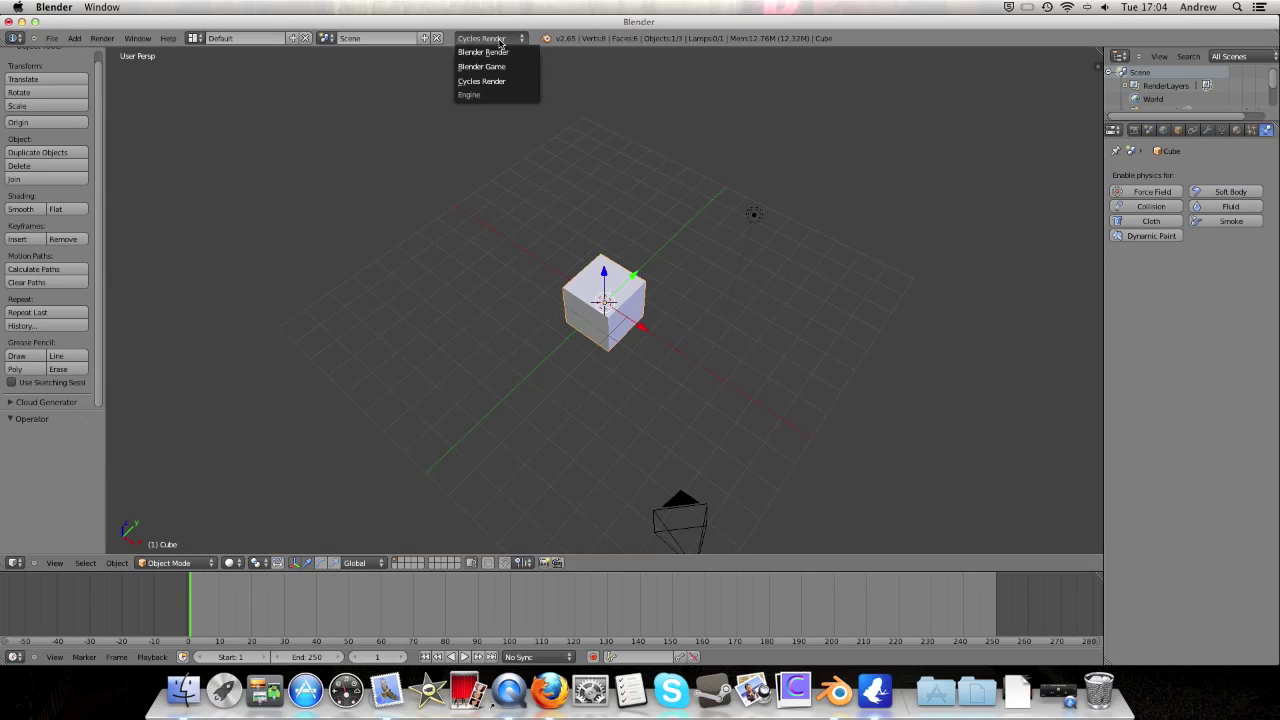
{"action": "left_click", "coordinate": [488, 82]}
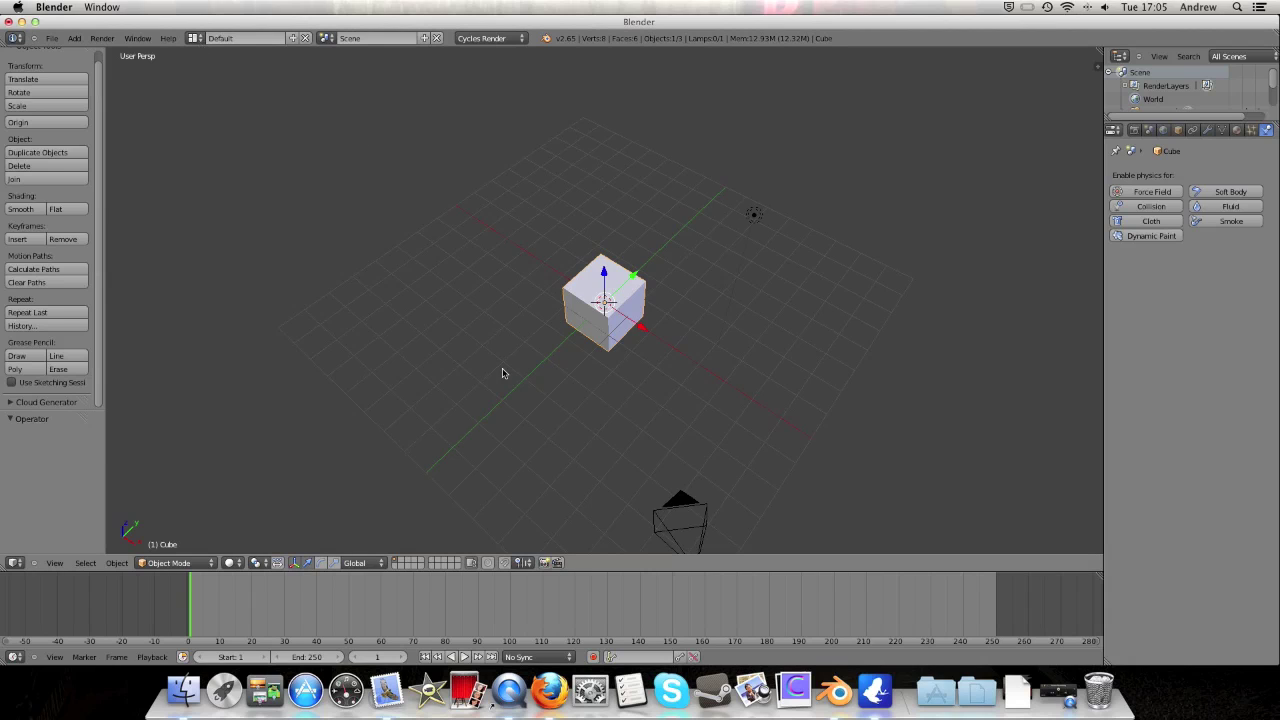
{"action": "left_click", "coordinate": [162, 563]}
View the Compositing screen layout followed by the Game Logic layout.
{"action": "left_click", "coordinate": [194, 39]}
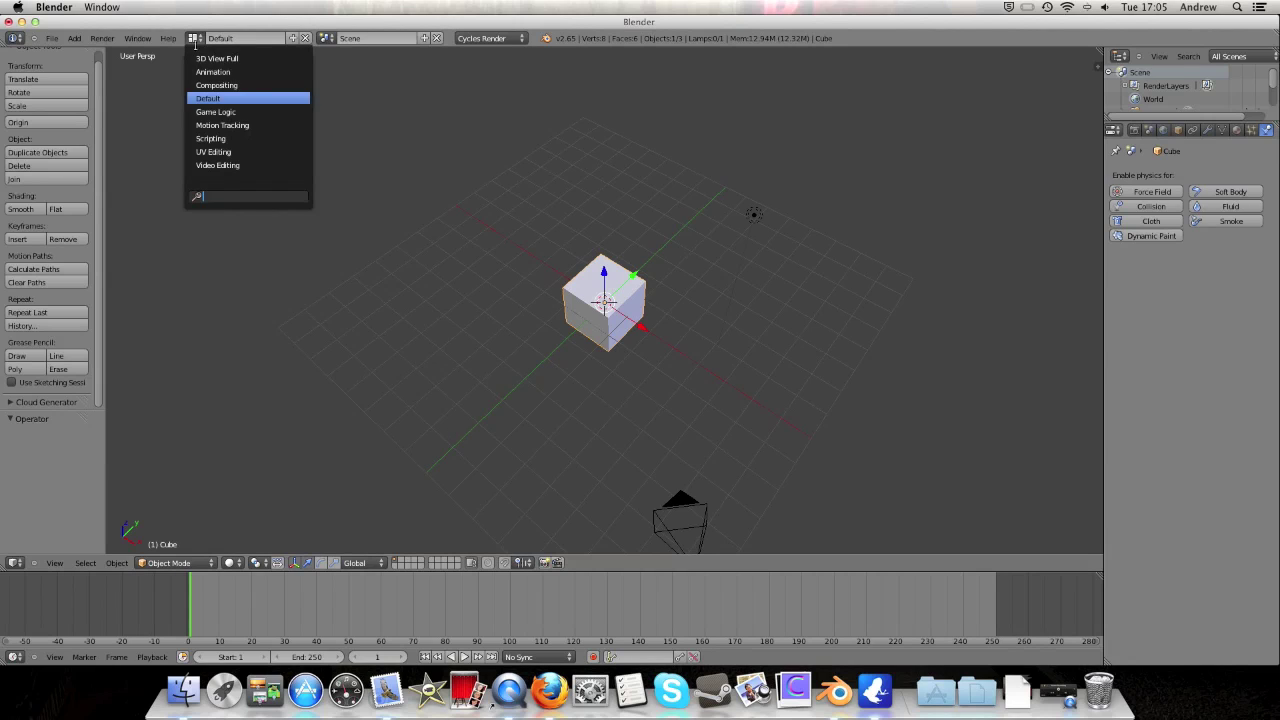
{"action": "left_click", "coordinate": [250, 86]}
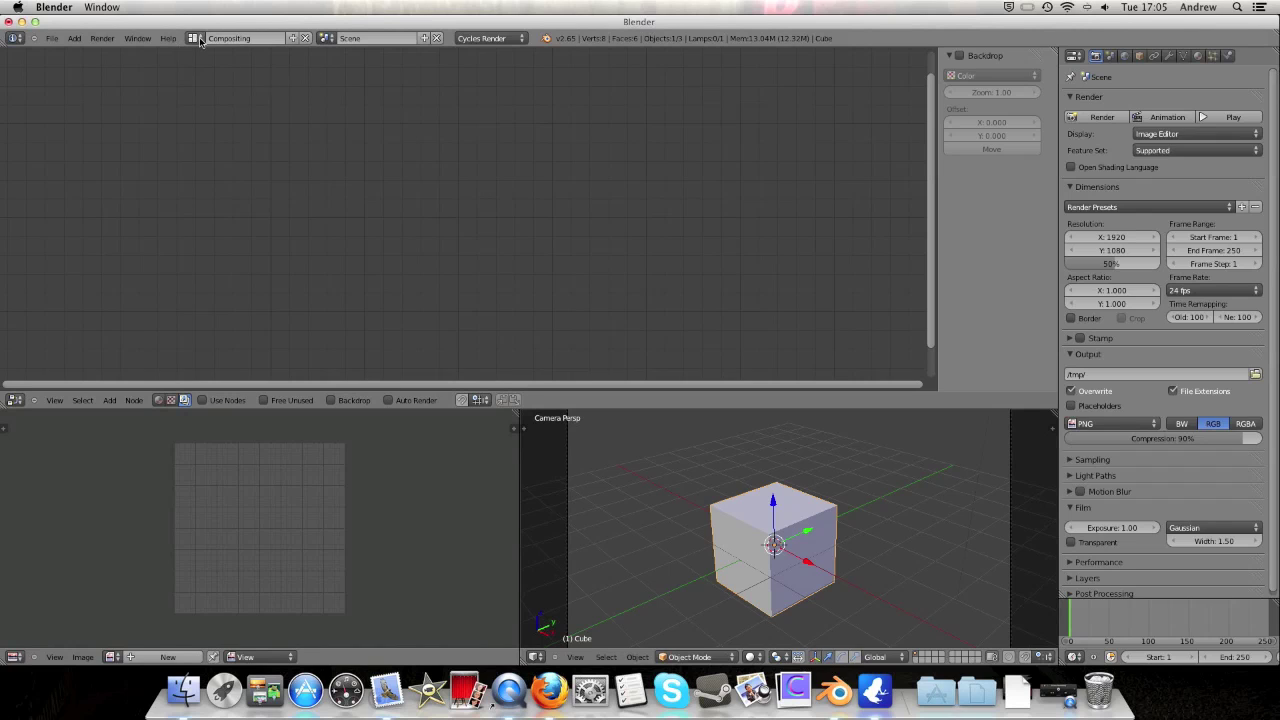
{"action": "left_click", "coordinate": [240, 38]}
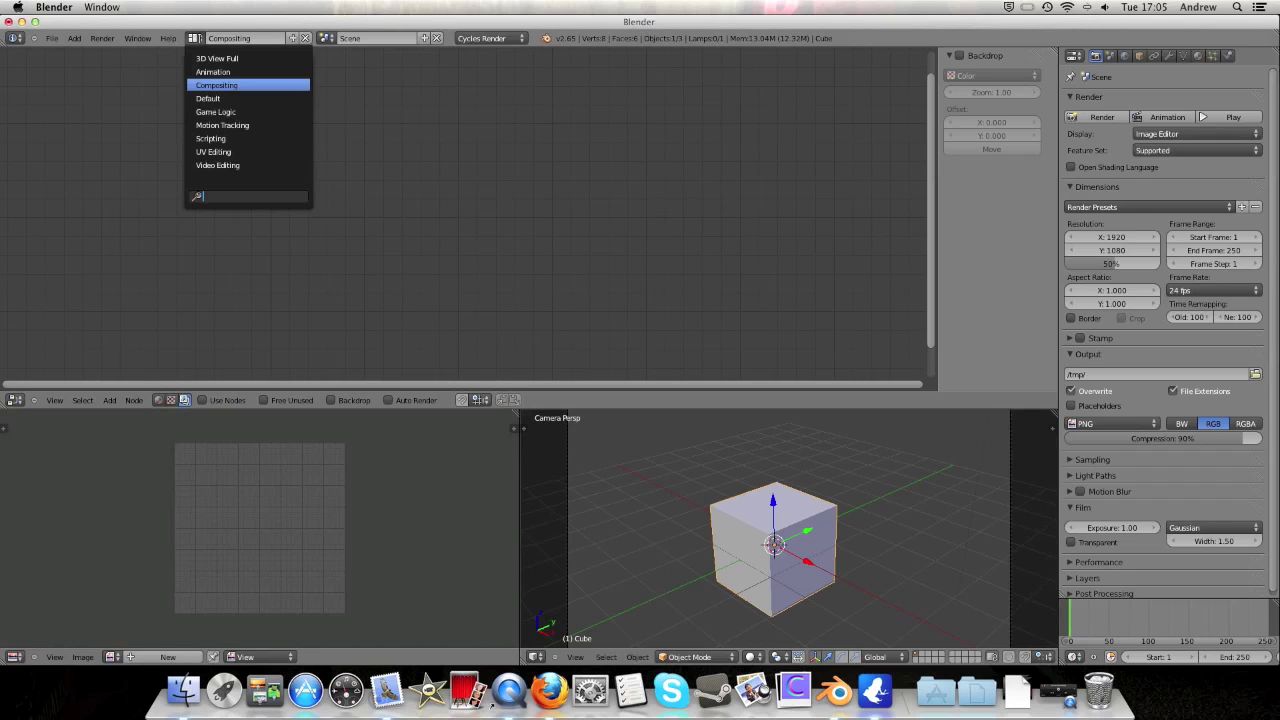
{"action": "left_click", "coordinate": [230, 111]}
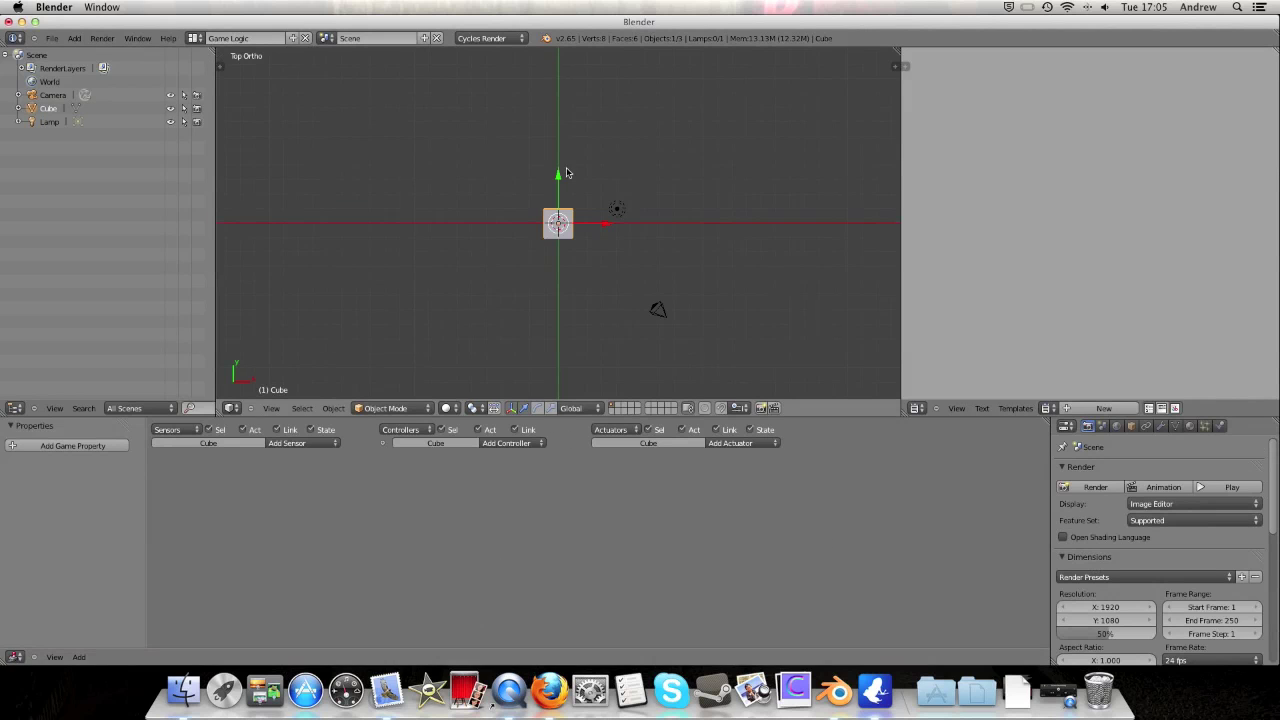
Switch to the Motion Tracking screen layout and look over its clip editor and the list of other layouts.
{"action": "left_click", "coordinate": [194, 38]}
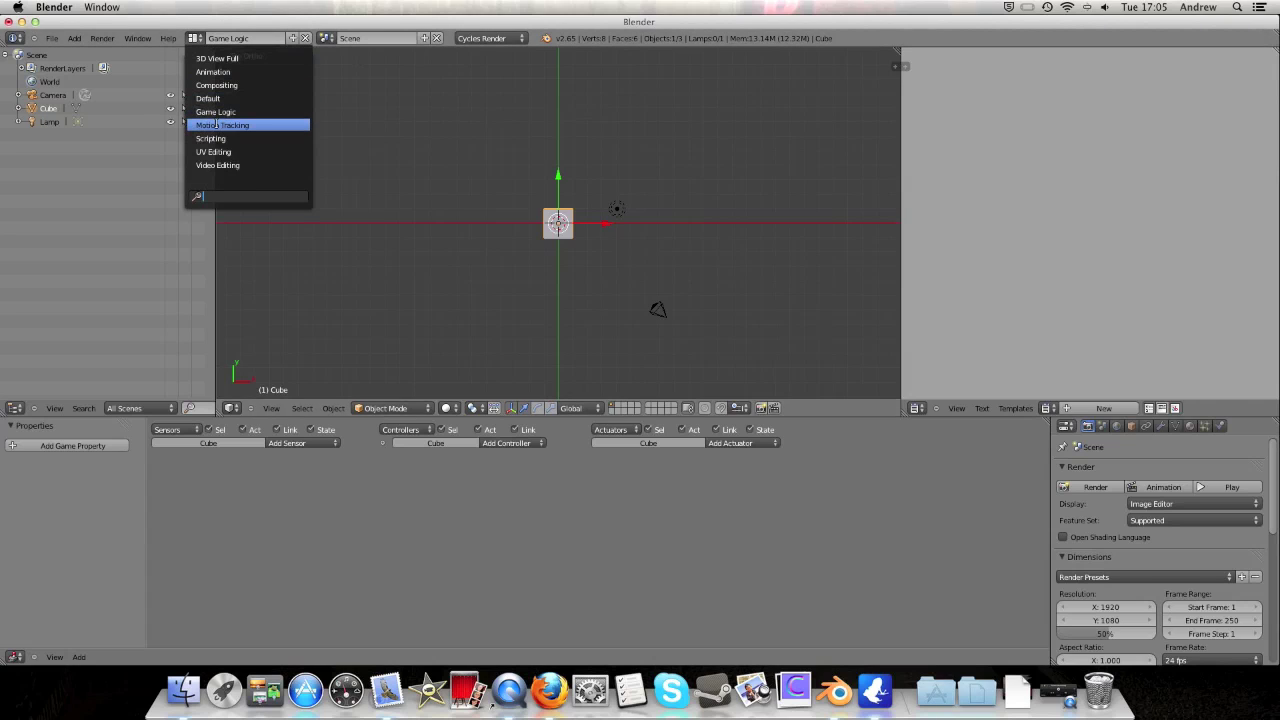
{"action": "left_click", "coordinate": [266, 124]}
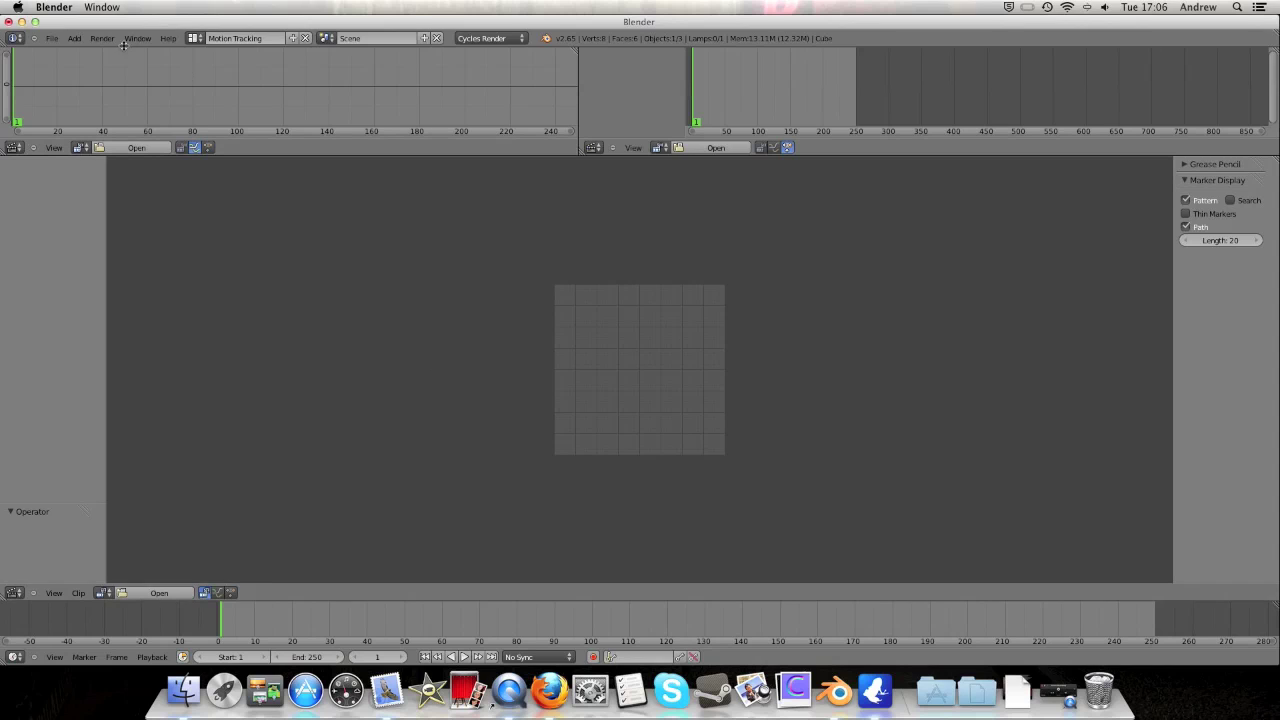
{"action": "left_click", "coordinate": [194, 38]}
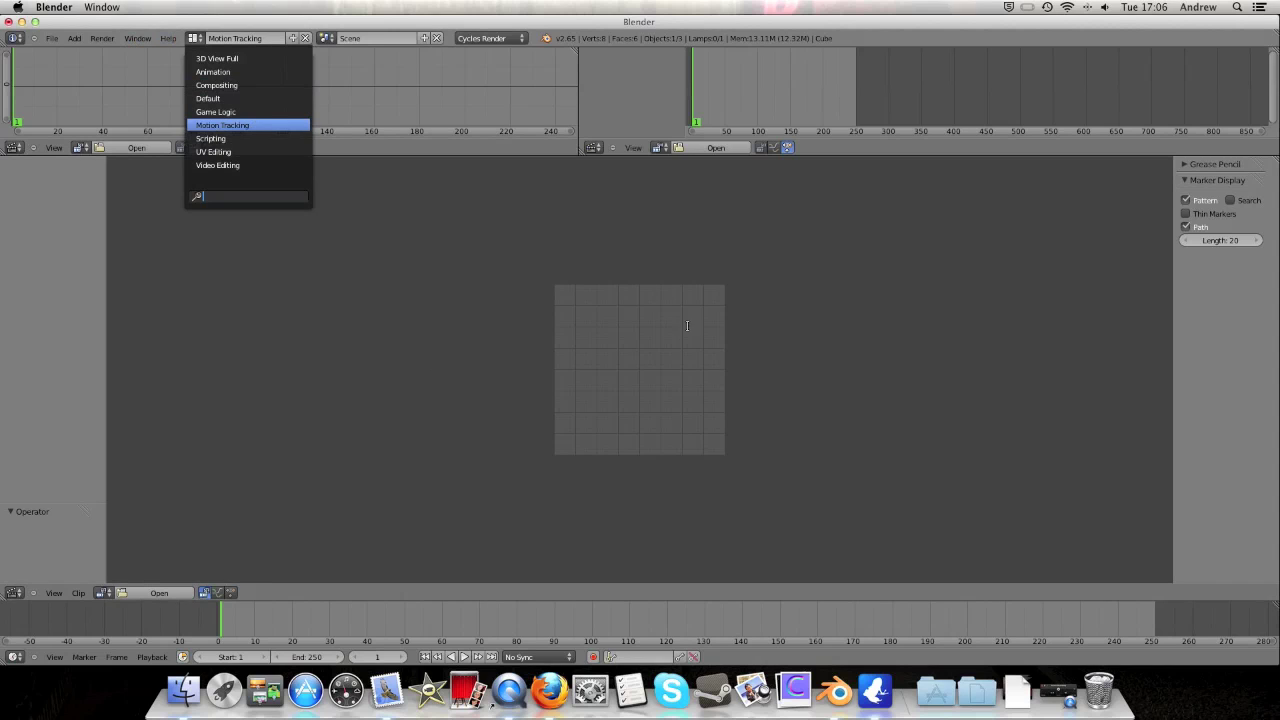
{"action": "left_click", "coordinate": [198, 37]}
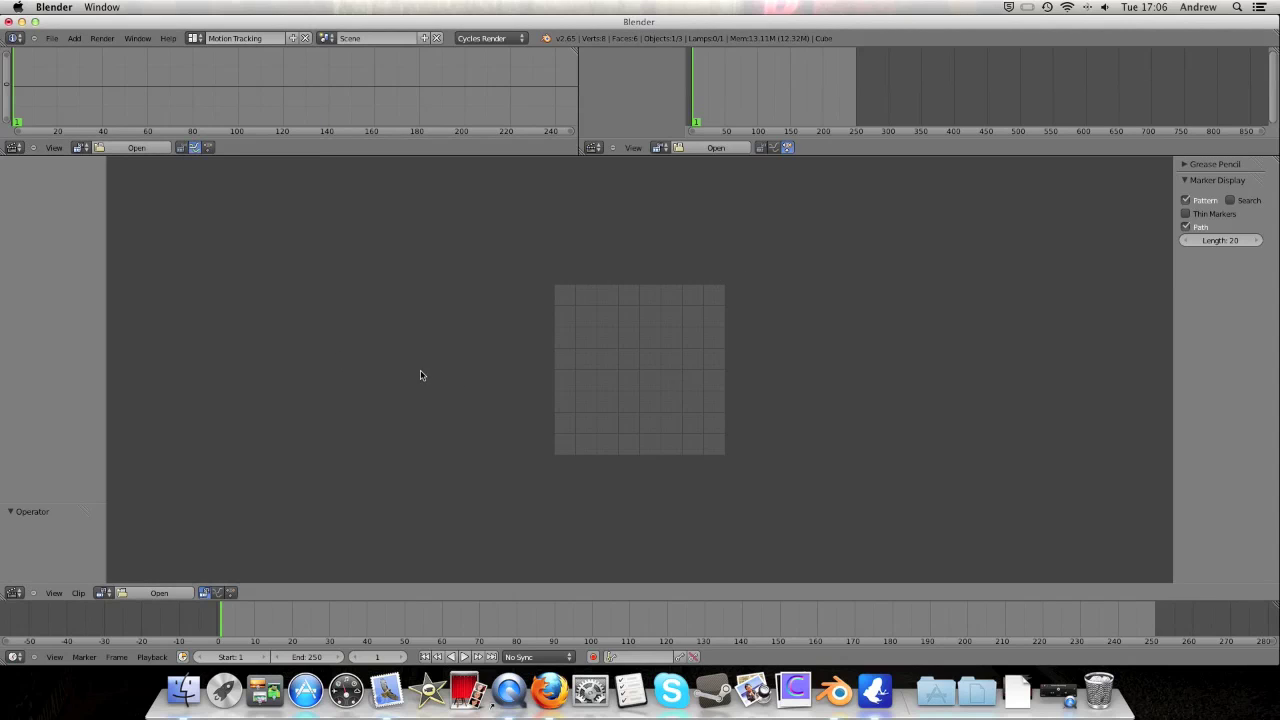
View the Scripting screen layout with its Python console, followed by the UV Editing layout.
{"action": "left_click", "coordinate": [197, 37]}
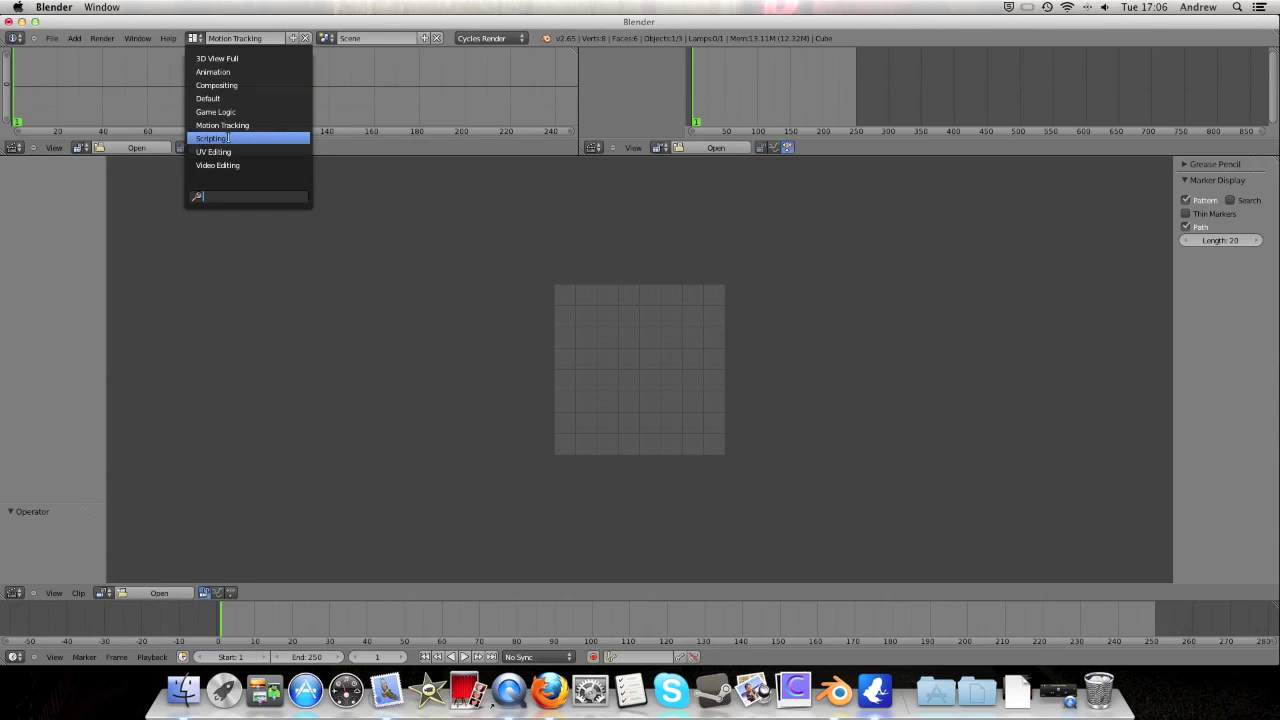
{"action": "left_click", "coordinate": [252, 138]}
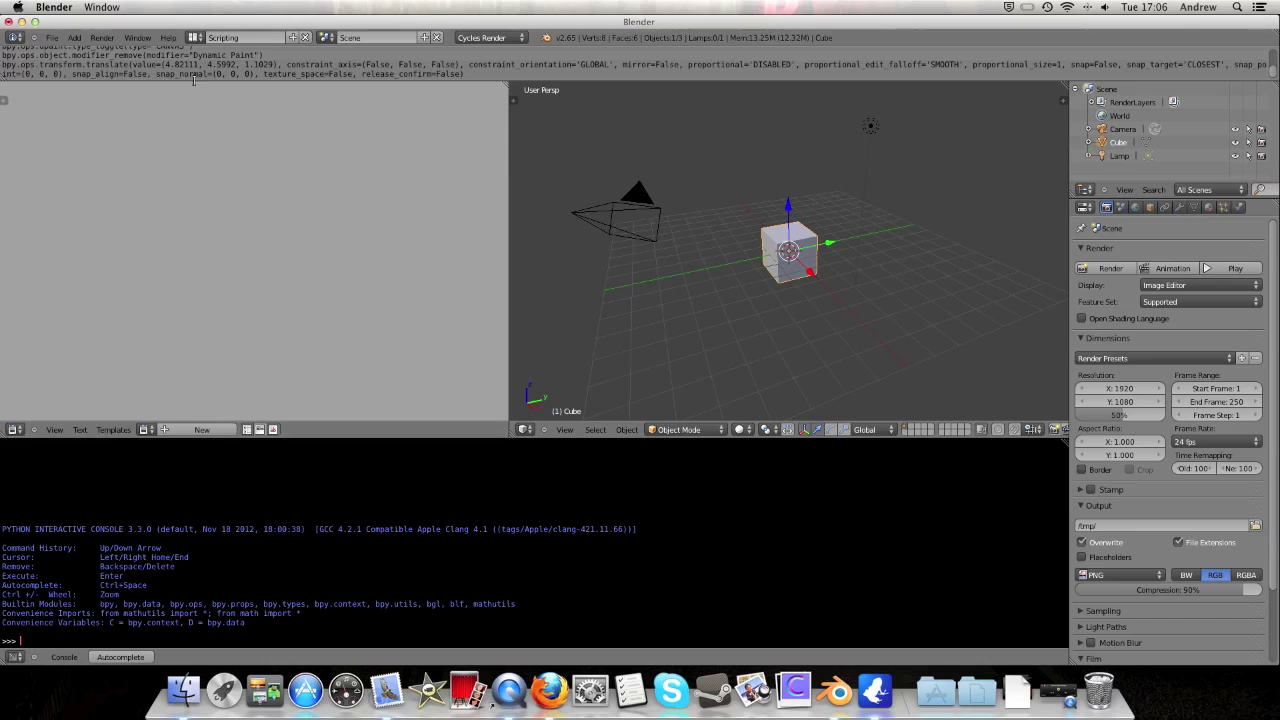
{"action": "left_click", "coordinate": [197, 37]}
{"action": "left_click", "coordinate": [244, 151]}
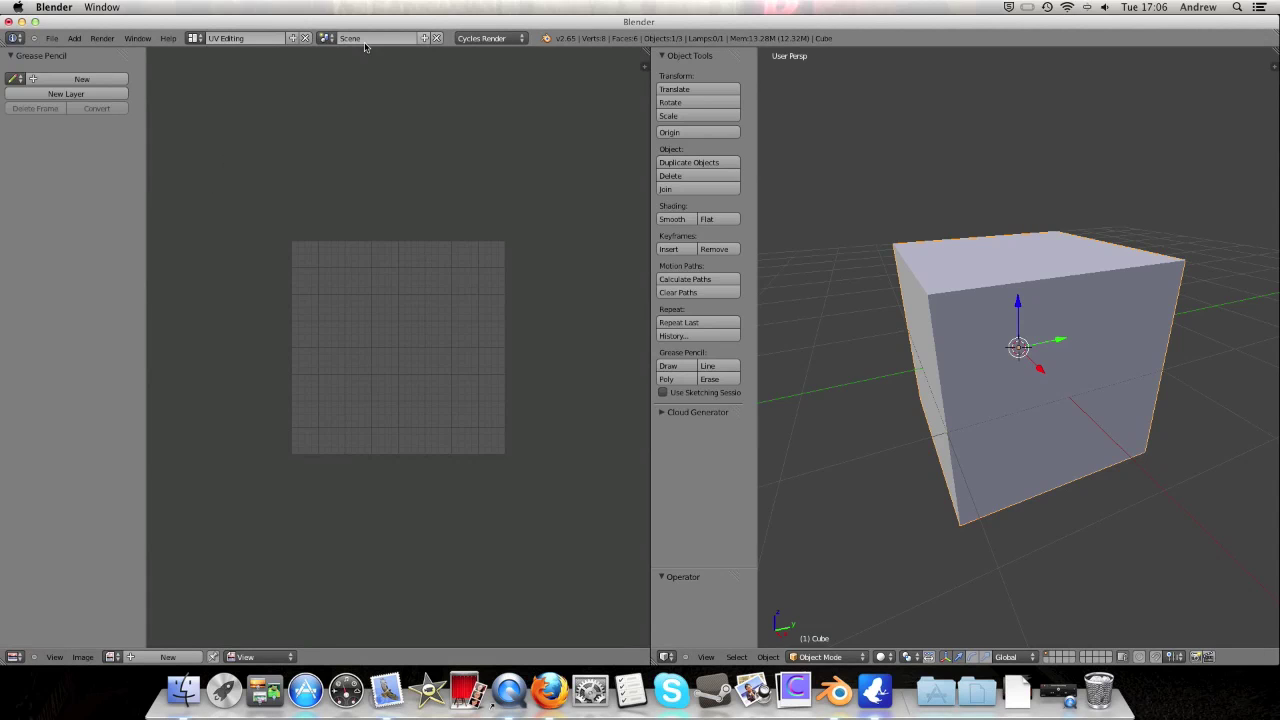
View the Video Editing screen layout and return to the Default layout.
{"action": "left_click", "coordinate": [196, 37]}
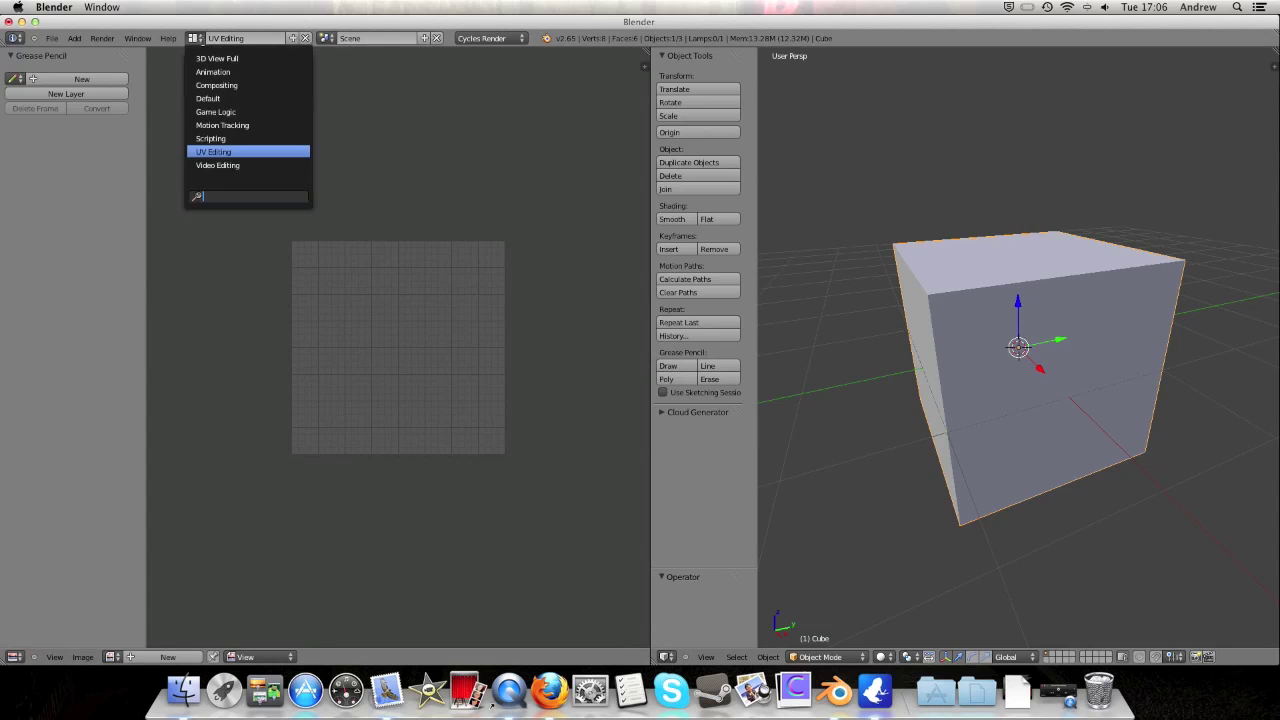
{"action": "left_click", "coordinate": [215, 164]}
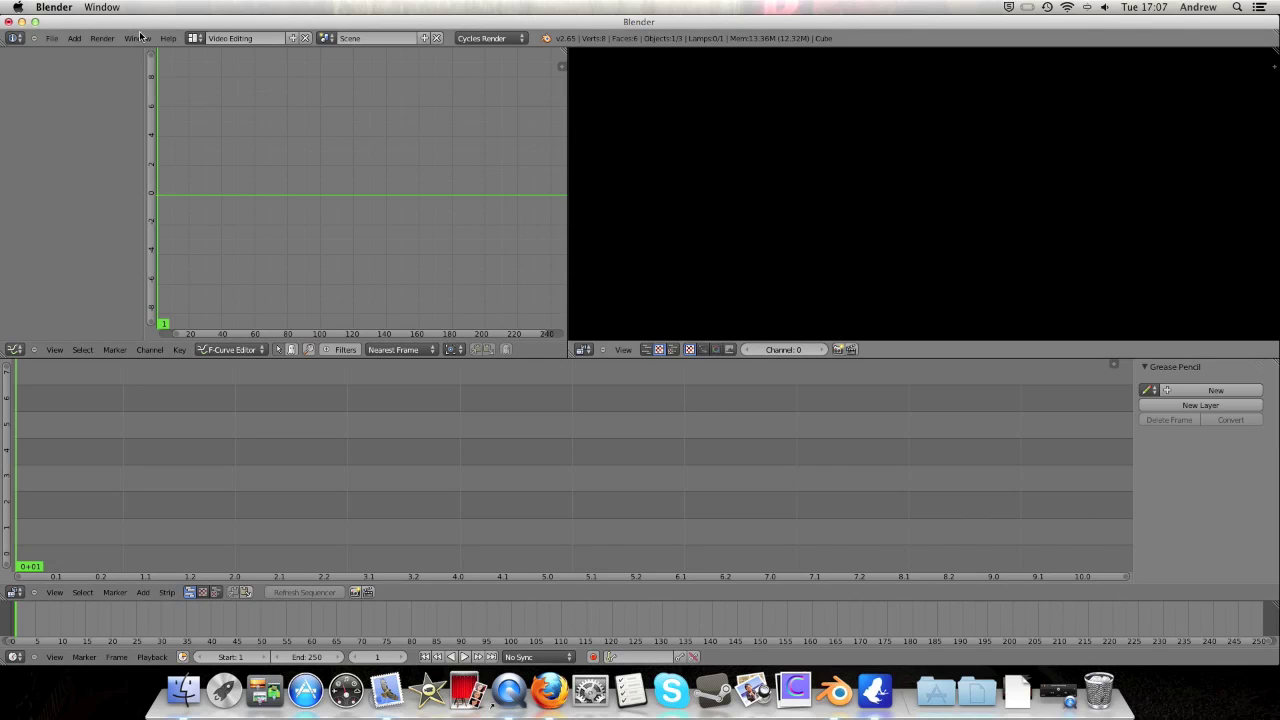
{"action": "left_click", "coordinate": [195, 38]}
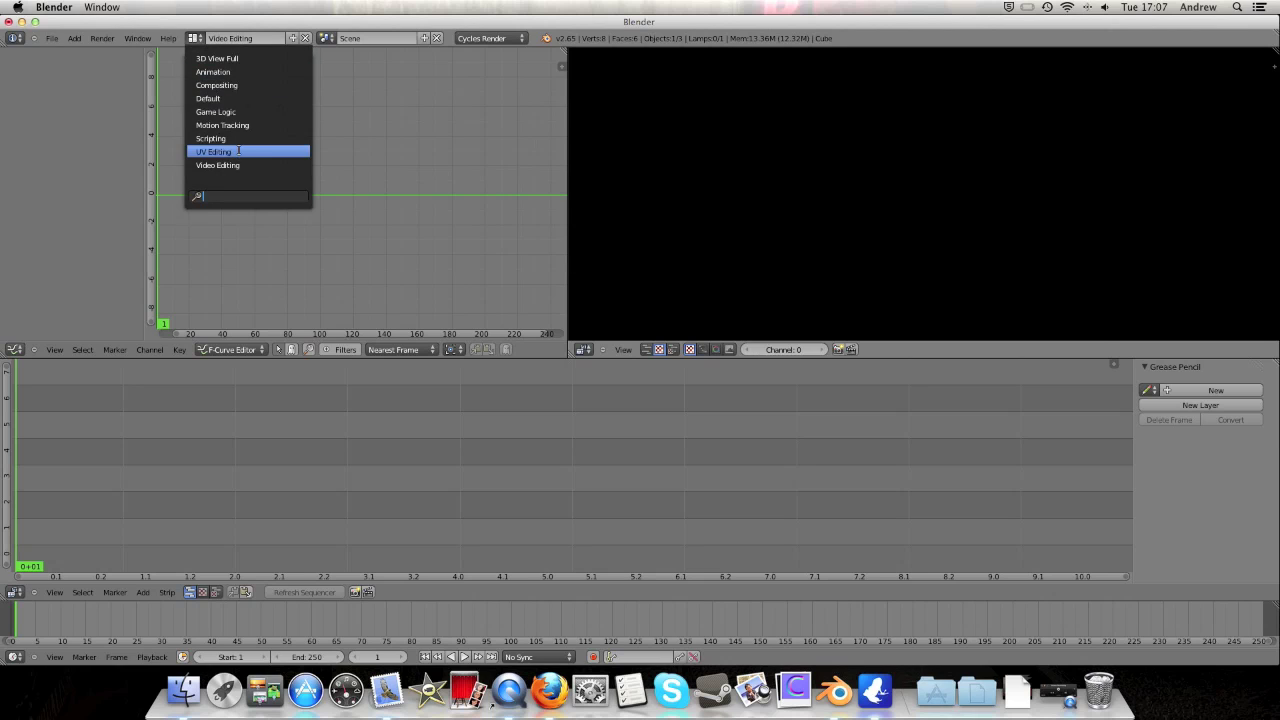
{"action": "left_click", "coordinate": [237, 98]}
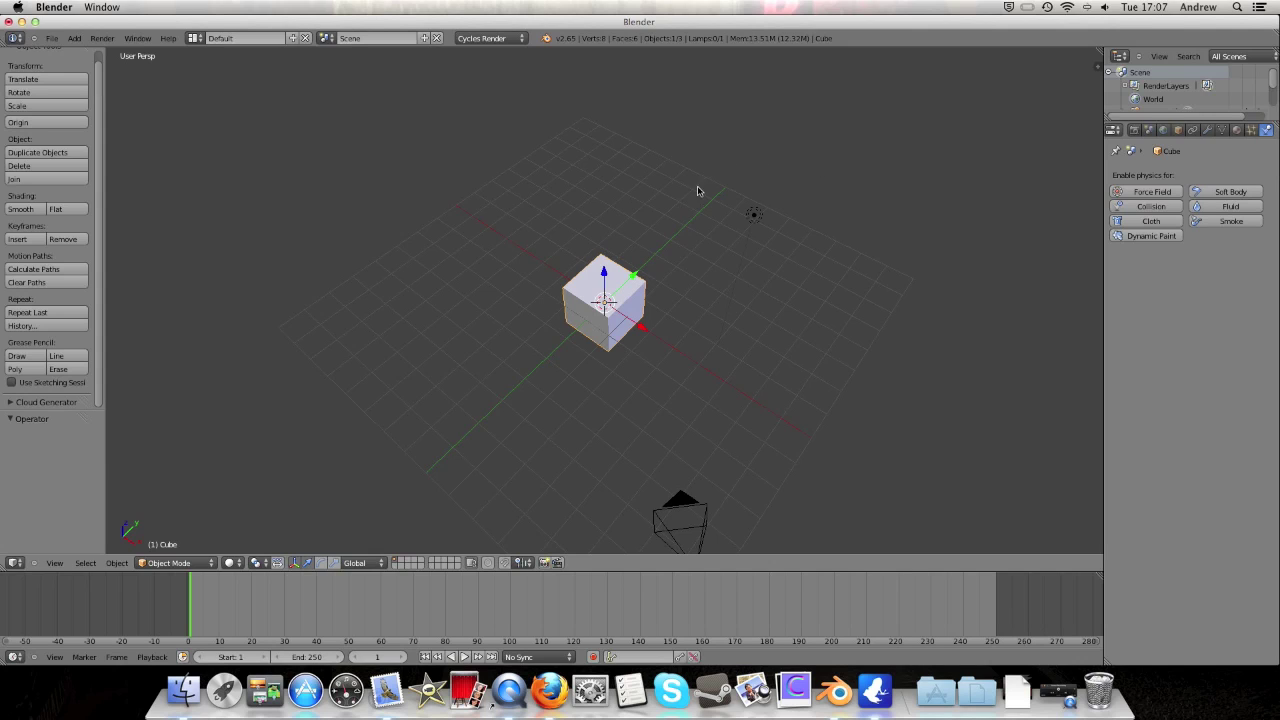
{"action": "left_click", "coordinate": [490, 40]}
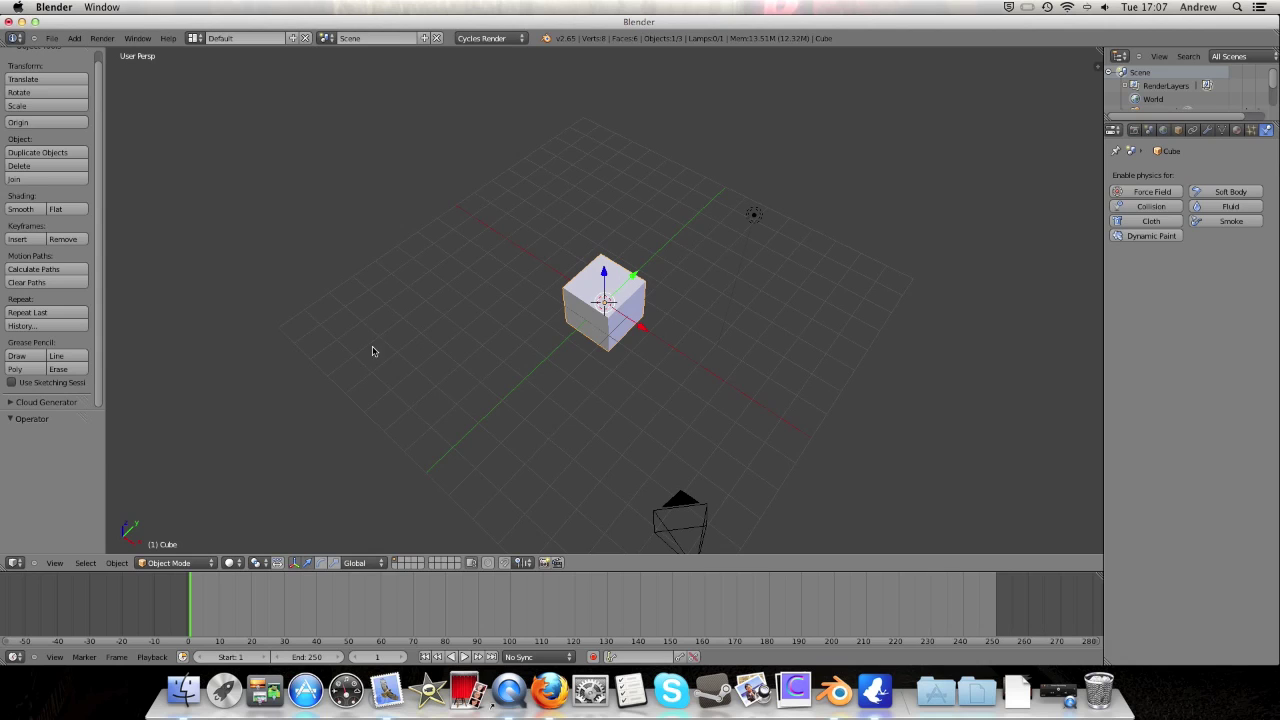